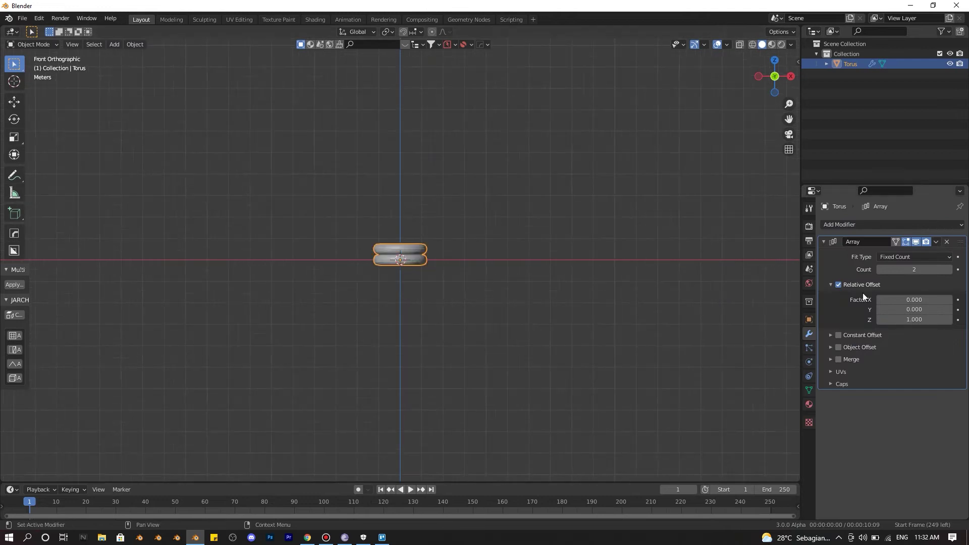
- Set the Array modifier's count to 200 to stack the torus copies into a tall pole
{"action": "left_click_drag", "start_coordinate": [914, 269], "coordinate": [949, 269]}
{"action": "scroll", "coordinate": [401, 260], "scroll_direction": "down", "scroll_amount": 11}
{"action": "middle_click_drag", "start_coordinate": [400, 260], "coordinate": [408, 391], "text": "shift"}
{"action": "left_click_drag", "start_coordinate": [914, 271], "coordinate": [933, 271]}
{"action": "double_click", "coordinate": [914, 272]}
{"action": "type", "text": "200"}
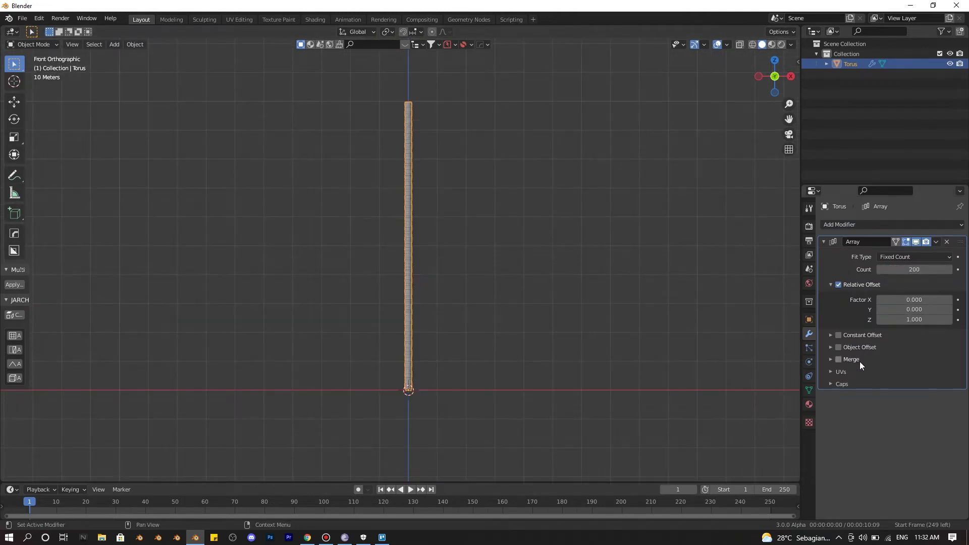
- Apply the Array modifier and select the topmost ring of the pole in see-through edit mode
{"action": "key", "text": "ctrl+a"}
{"action": "key", "text": "Tab"}
{"action": "key", "text": "shift+z"}
{"action": "scroll", "coordinate": [370, 147], "scroll_direction": "up", "scroll_amount": 7}
{"action": "middle_click_drag", "start_coordinate": [475, 152], "coordinate": [454, 363], "text": "shift"}
{"action": "left_click_drag", "start_coordinate": [430, 195], "coordinate": [355, 234]}
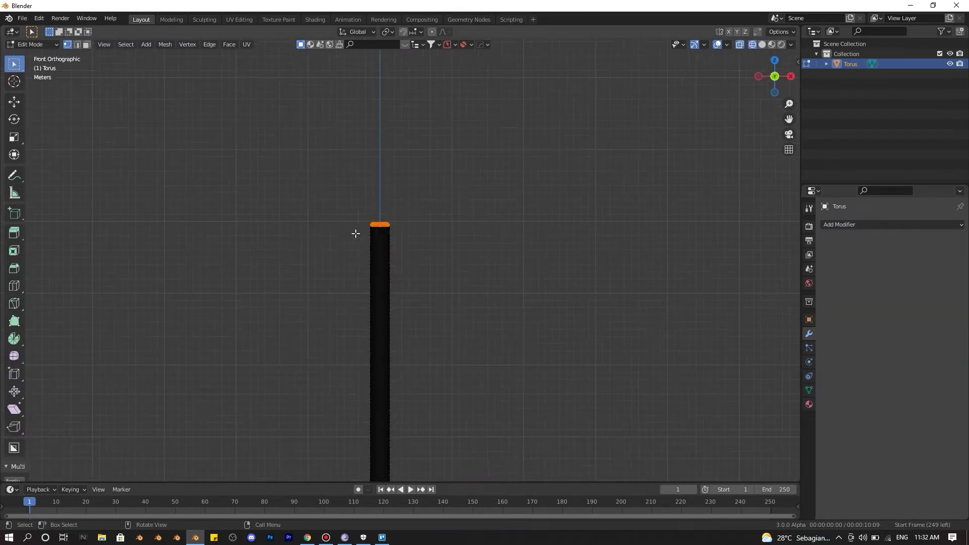
- Scale down the selected top ring with proportional editing to taper the pole toward its tip, and return to solid Object Mode
{"action": "scroll", "coordinate": [505, 303], "scroll_direction": "down", "scroll_amount": 9}
{"action": "key", "text": "o"}
{"action": "key", "text": "s"}
{"action": "scroll", "coordinate": [551, 320], "scroll_direction": "up", "scroll_amount": 2}
{"action": "left_click", "coordinate": [479, 264]}
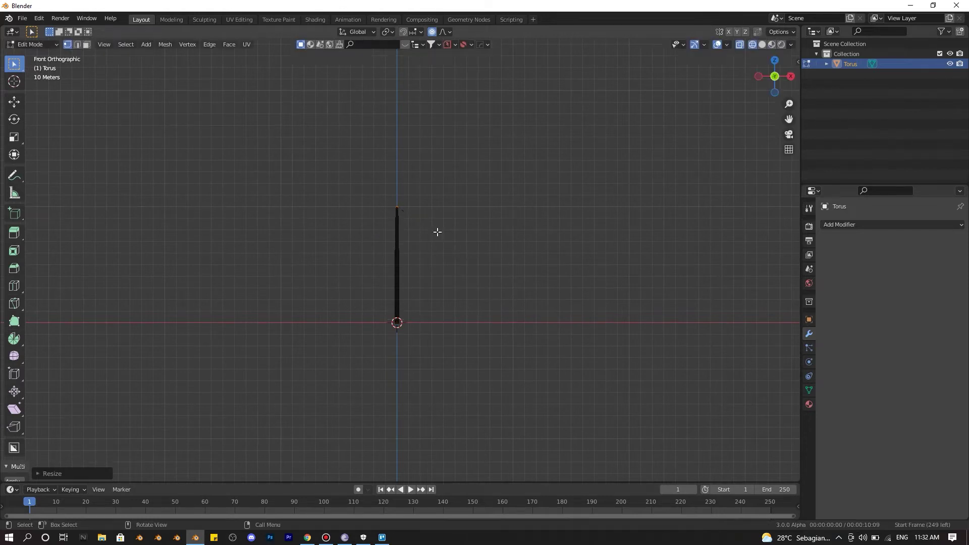
{"action": "key", "text": "Tab"}
{"action": "key", "text": "shift+z"}
{"action": "mouse_move", "coordinate": [437, 232]}
{"action": "middle_mouse_down"}
{"action": "mouse_move", "coordinate": [451, 332]}
{"action": "mouse_move", "coordinate": [434, 303]}
{"action": "mouse_move", "coordinate": [476, 213]}
{"action": "mouse_move", "coordinate": [453, 350]}
{"action": "mouse_move", "coordinate": [465, 318]}
{"action": "middle_mouse_up"}
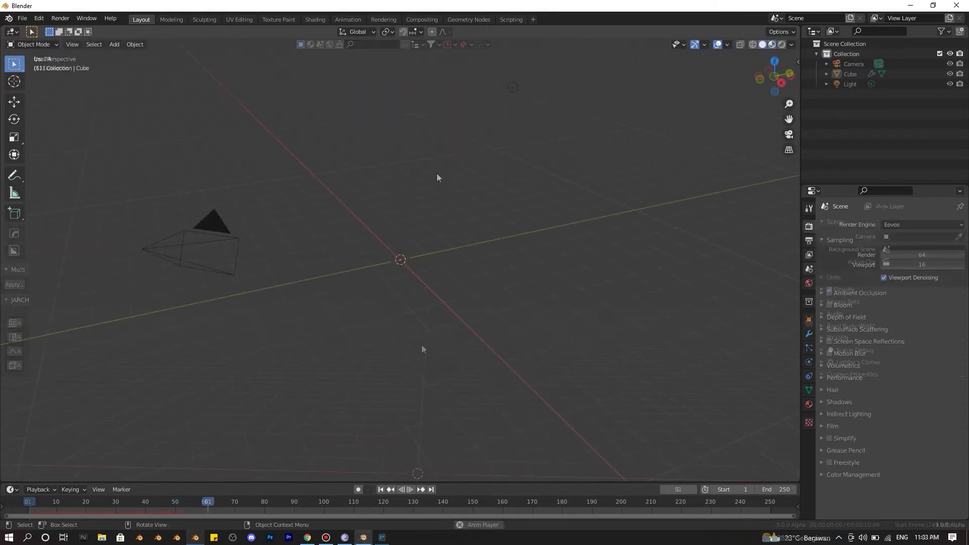
- Add a plane mesh at the origin, keeping its default size
{"action": "key", "text": "shift+a"}
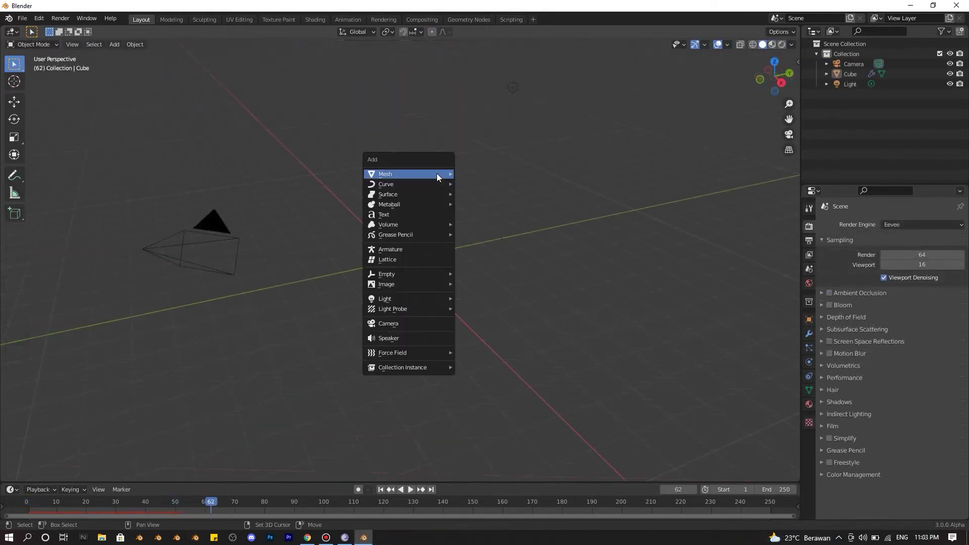
{"action": "mouse_move", "coordinate": [437, 174]}
{"action": "left_click", "coordinate": [484, 173]}
{"action": "key", "text": "s"}
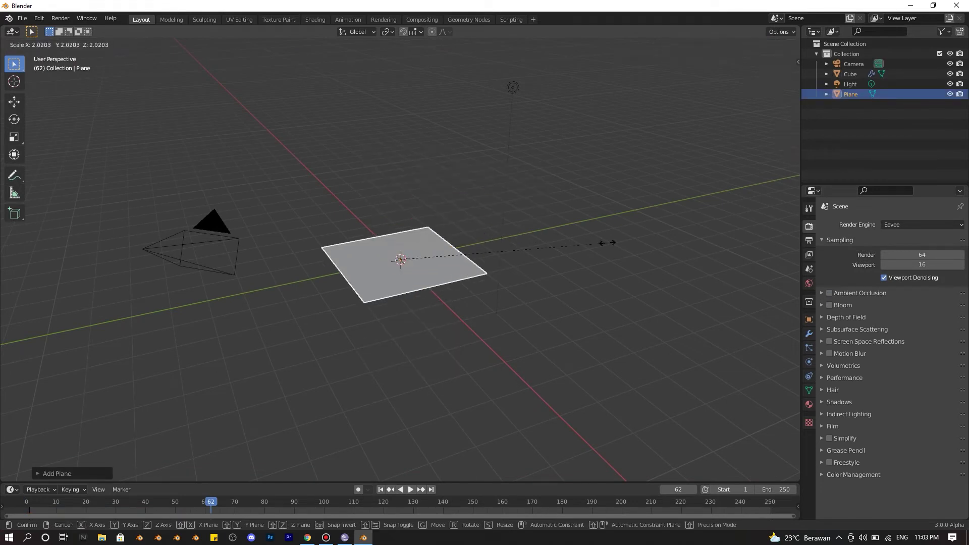
{"action": "right_click", "coordinate": [607, 247]}
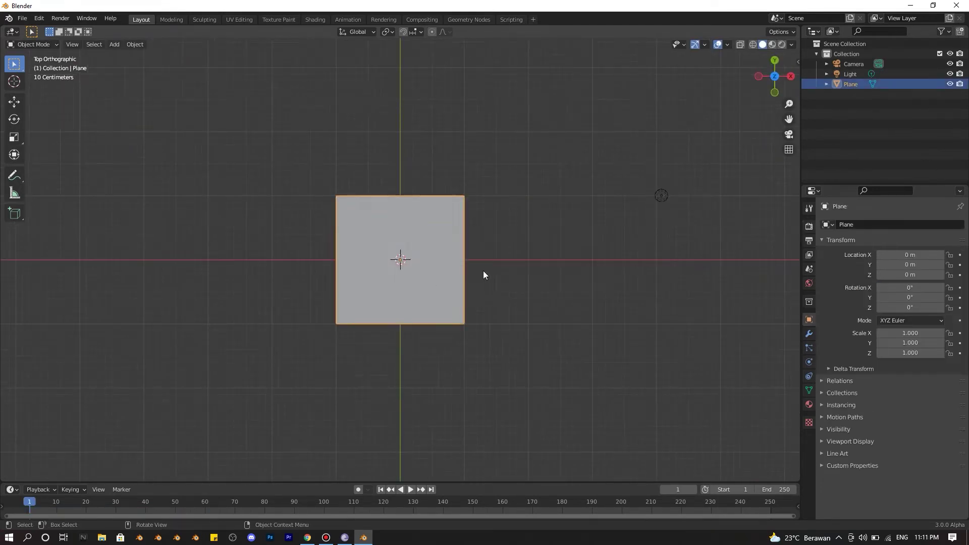
- Scale the plane along the X axis by about 1.98 to make it a wide rectangle
{"action": "key", "text": "s"}
{"action": "key", "text": "x"}
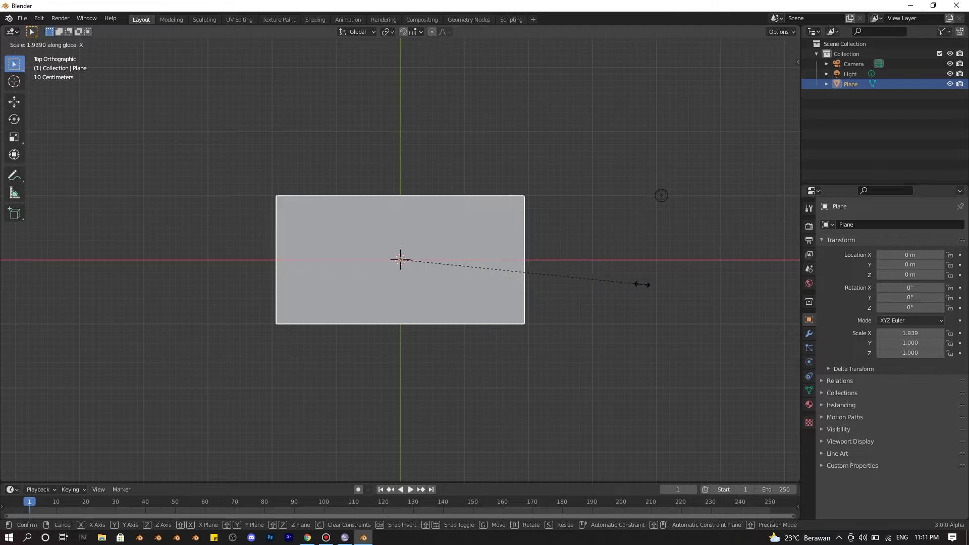
{"action": "left_click", "coordinate": [648, 287]}
- Rotate the plane 90 degrees about the X axis to stand it upright
{"action": "middle_click_drag", "start_coordinate": [617, 286], "coordinate": [562, 219]}
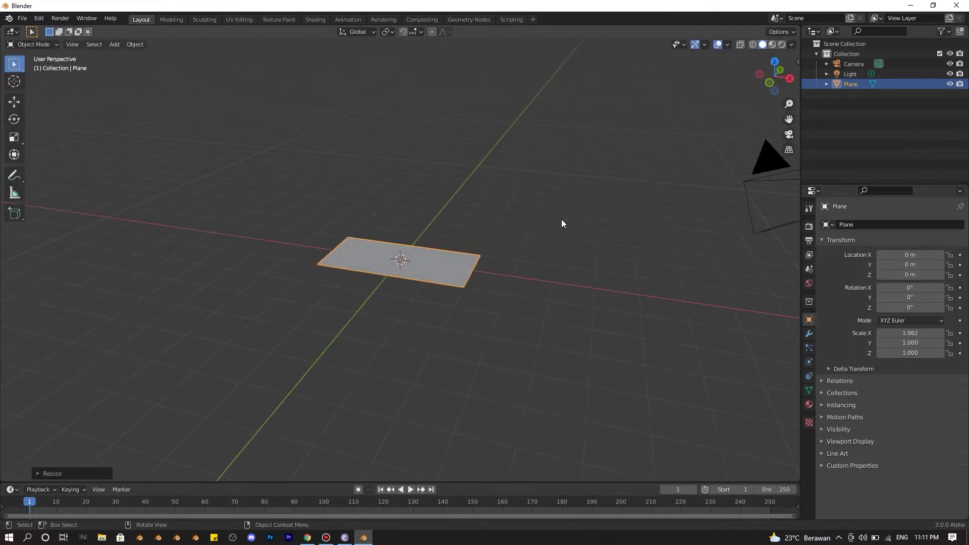
{"action": "type", "text": "rx90"}
{"action": "key", "text": "Return"}
{"action": "key", "text": "KP_1"}
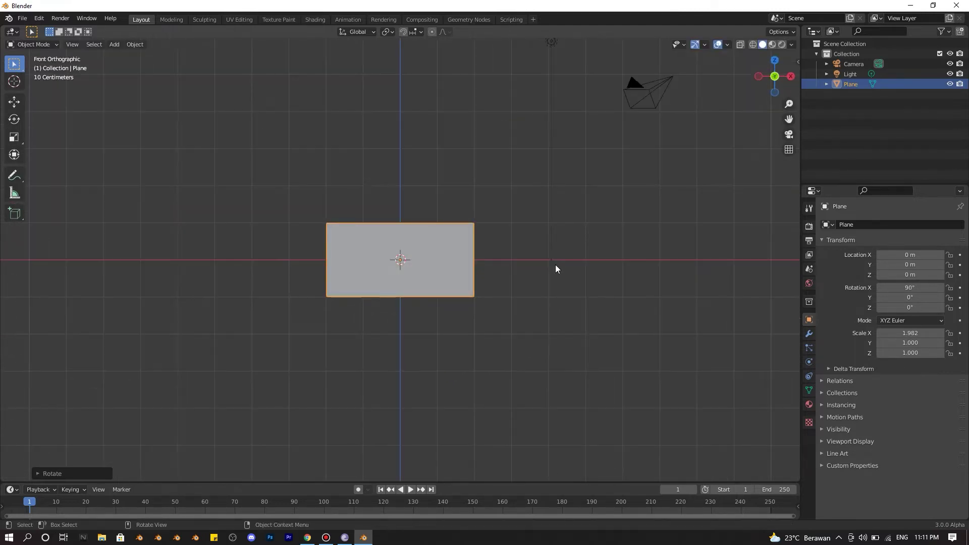
- Add a Simple Subdivision Surface modifier with 6 viewport levels to the plane, apply it, and check the resulting grid
{"action": "left_click", "coordinate": [810, 334]}
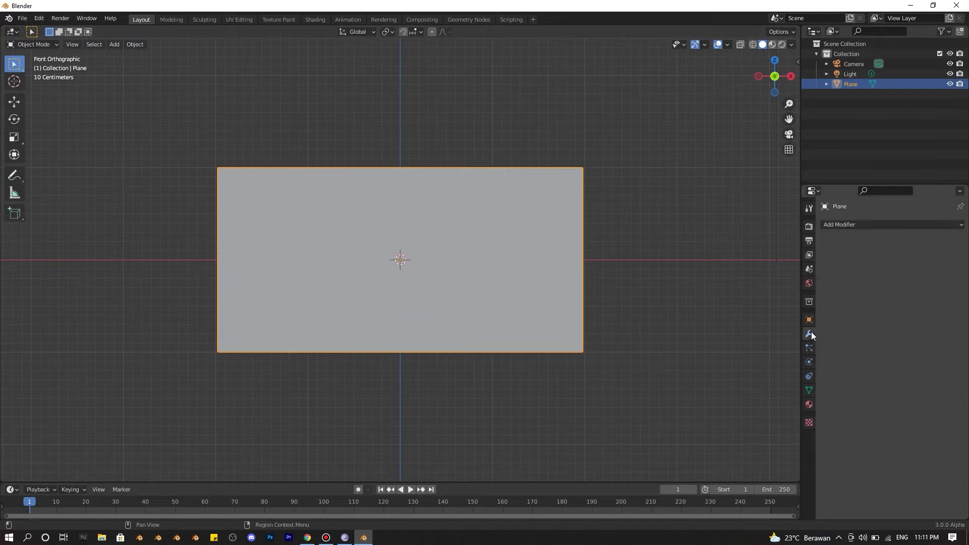
{"action": "left_click", "coordinate": [843, 224]}
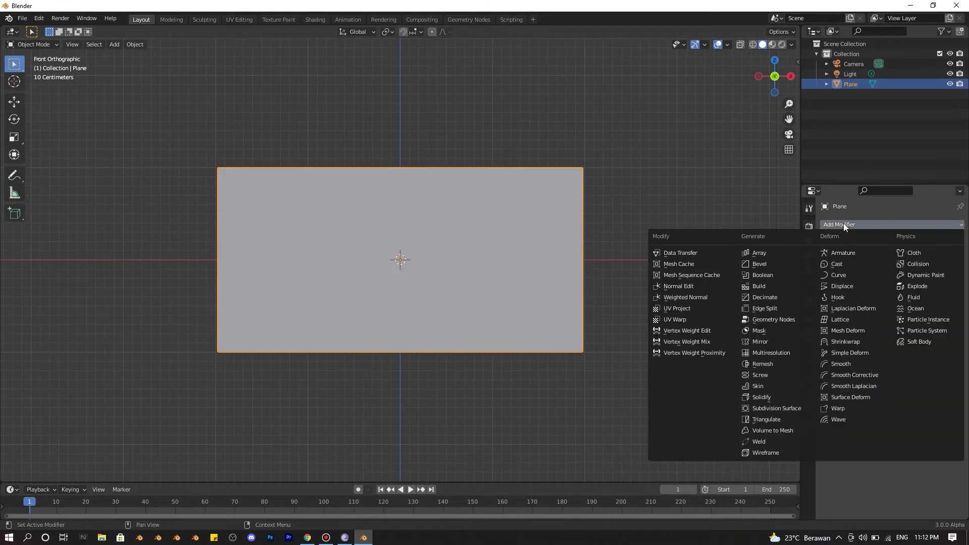
{"action": "left_click", "coordinate": [777, 408]}
{"action": "left_click_drag", "start_coordinate": [949, 269], "coordinate": [961, 269]}
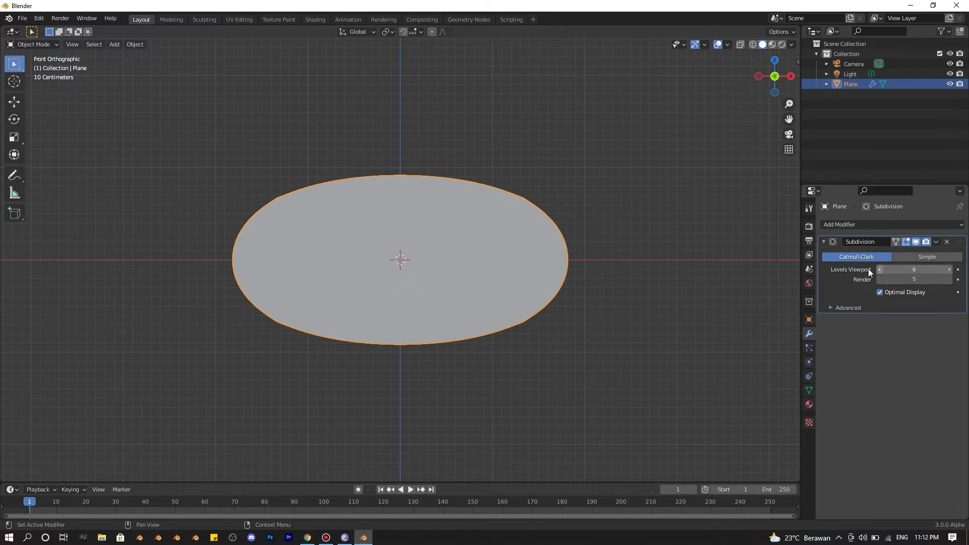
{"action": "left_click", "coordinate": [913, 257]}
{"action": "key", "text": "ctrl+a"}
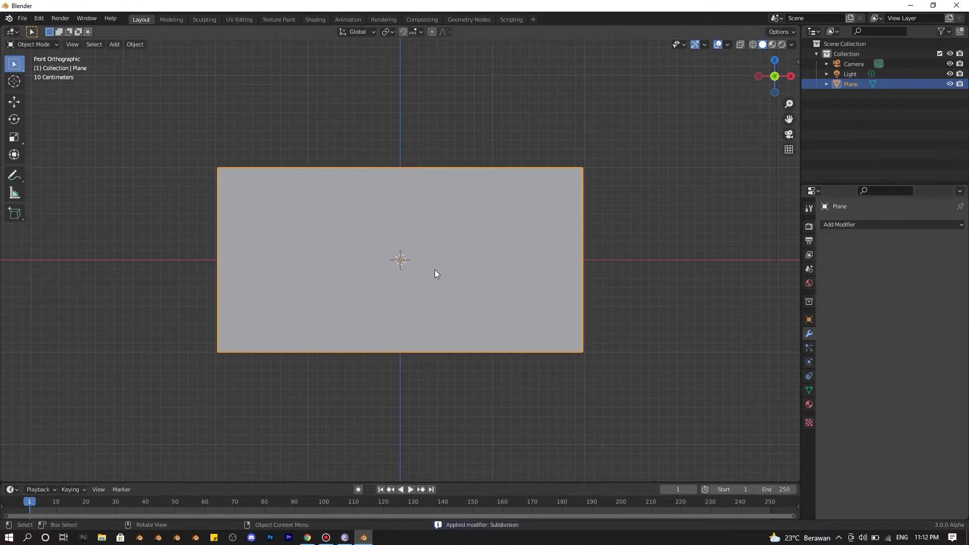
{"action": "key", "text": "Tab"}
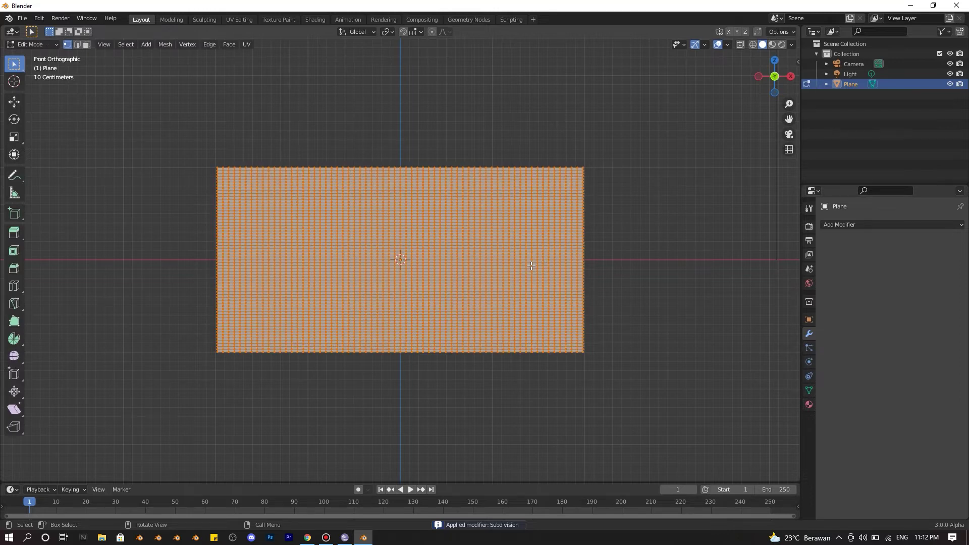
{"action": "scroll", "coordinate": [529, 267], "scroll_direction": "up", "scroll_amount": 2}
{"action": "scroll", "coordinate": [600, 295], "scroll_direction": "down", "scroll_amount": 1}
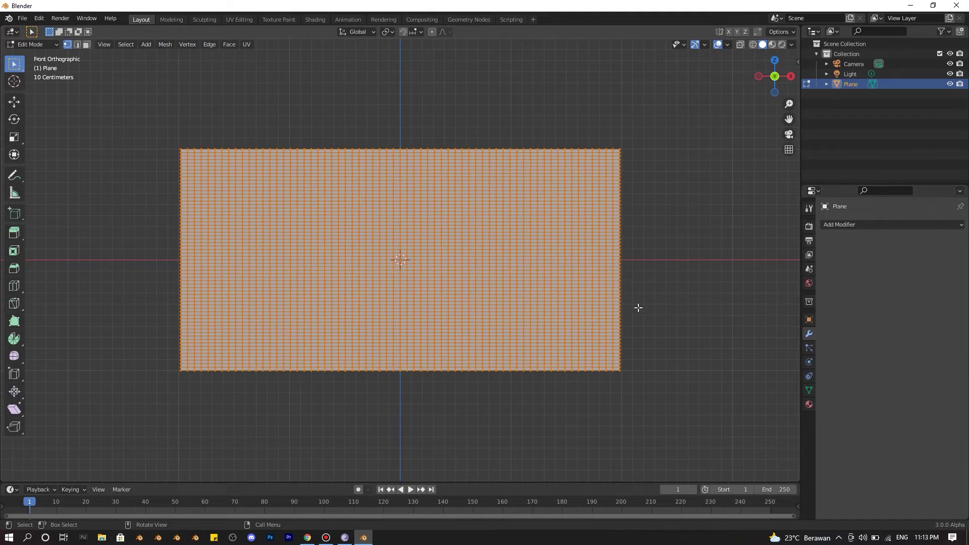
{"action": "key", "text": "Tab"}
- Enable Cloth physics on the subdivided plane
{"action": "left_click", "coordinate": [809, 348]}
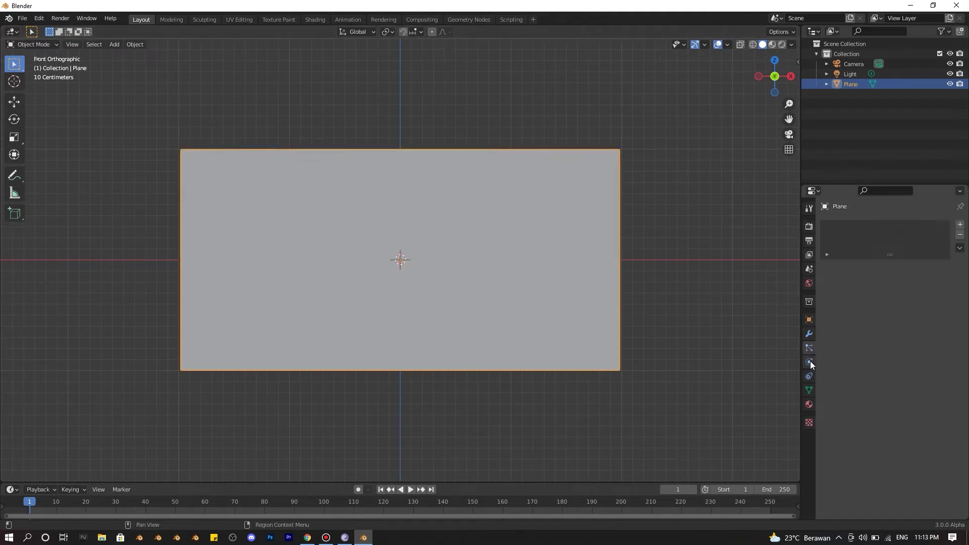
{"action": "left_click", "coordinate": [809, 362]}
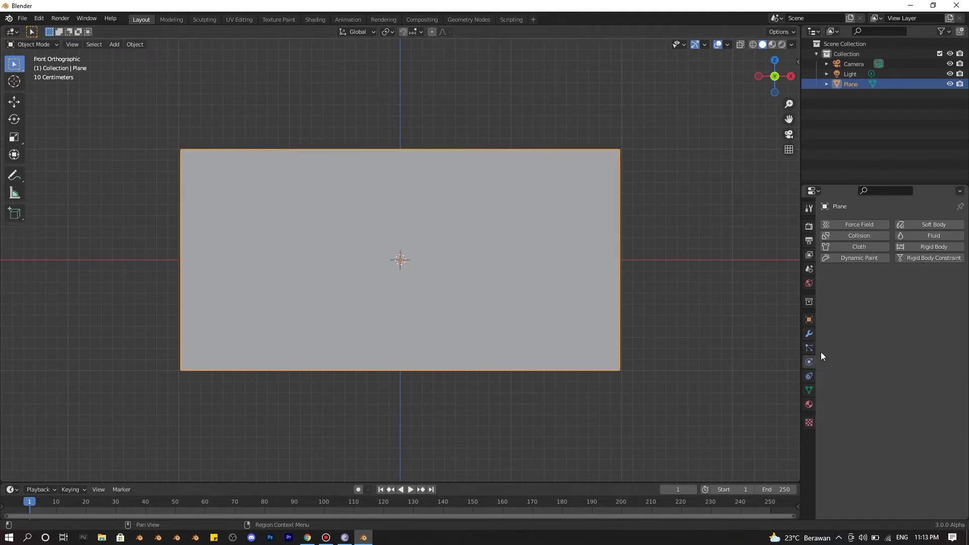
{"action": "left_click", "coordinate": [850, 247]}
- Play the cloth simulation to preview the unpinned plane, then stop it and return to the first frame
{"action": "scroll", "coordinate": [598, 212], "scroll_direction": "down", "scroll_amount": 3}
{"action": "key", "text": "space"}
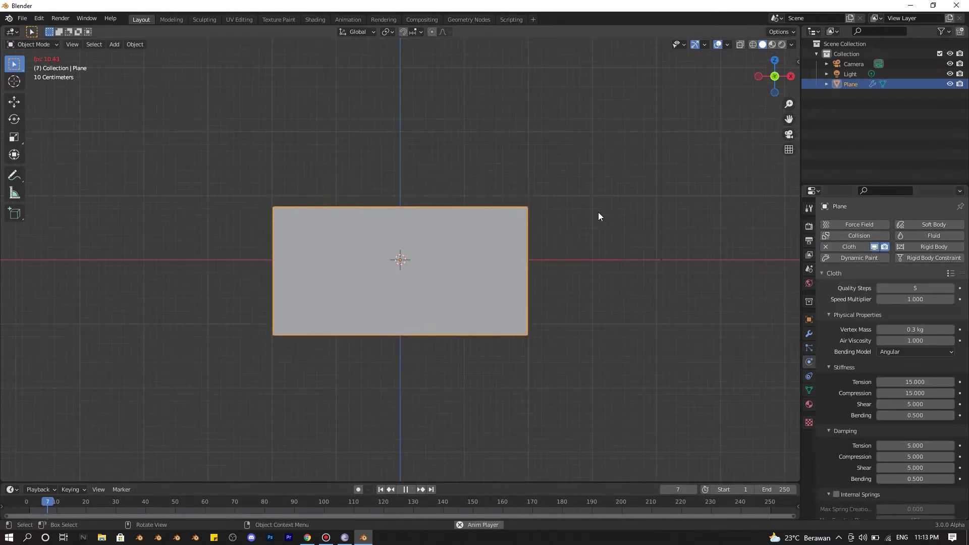
{"action": "scroll", "coordinate": [599, 213], "scroll_direction": "down", "scroll_amount": 3}
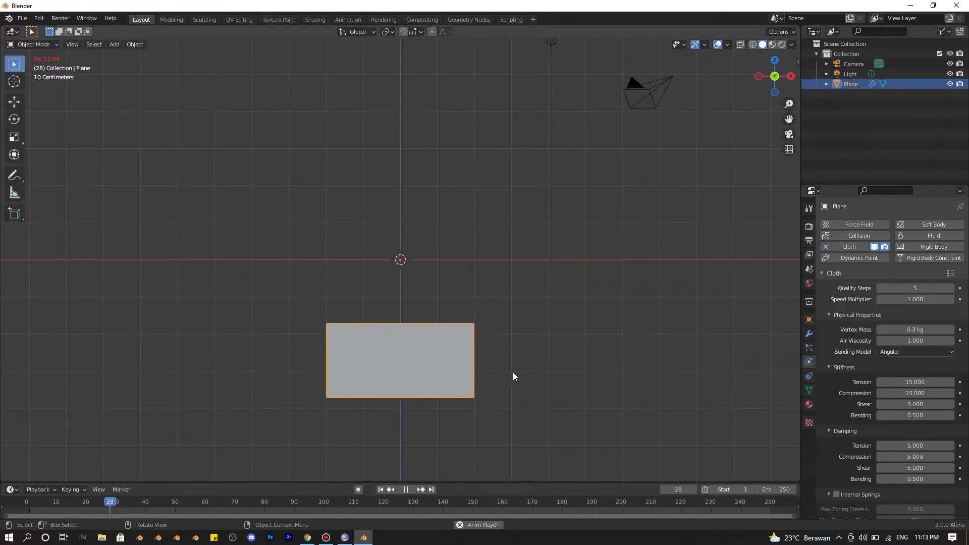
{"action": "left_click", "coordinate": [381, 489]}
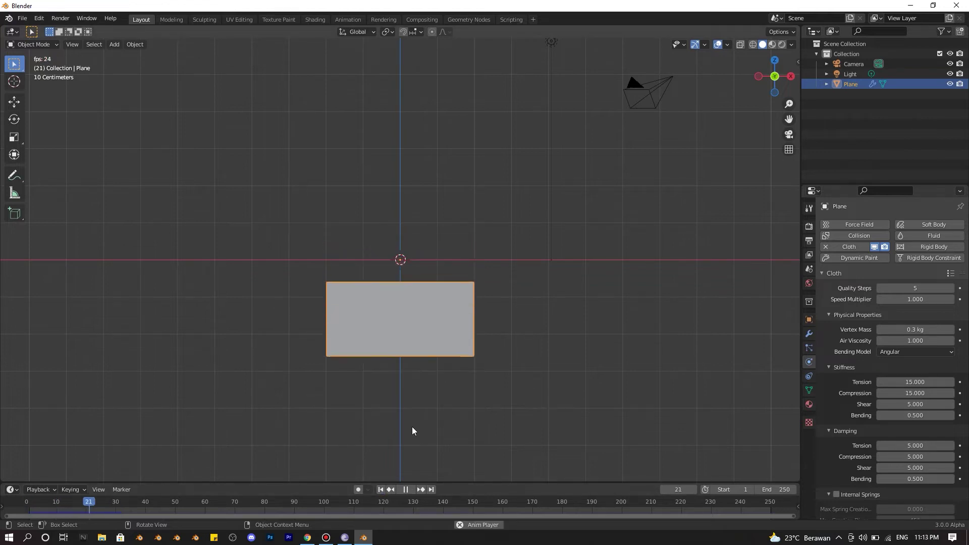
{"action": "left_click", "coordinate": [405, 489]}
{"action": "left_click", "coordinate": [380, 489]}
{"action": "scroll", "coordinate": [415, 333], "scroll_direction": "up", "scroll_amount": 5}
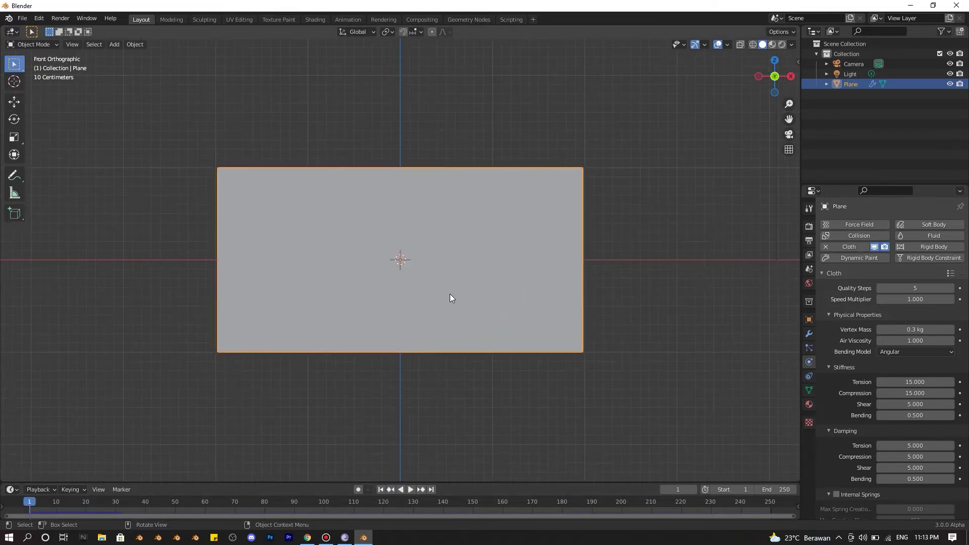
- Expand the cloth's Shape settings and create a new vertex group on the plane
{"action": "scroll", "coordinate": [828, 353], "scroll_direction": "down", "scroll_amount": 10}
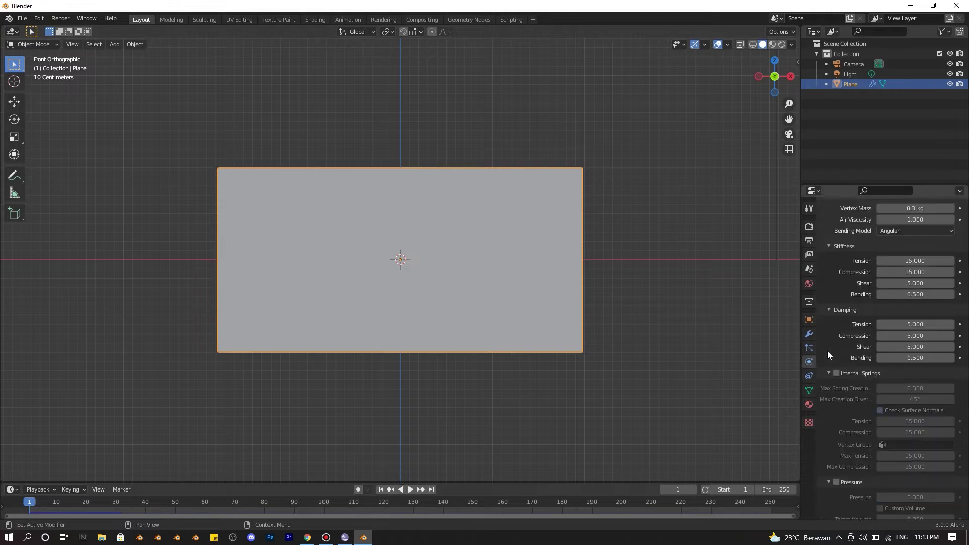
{"action": "left_click", "coordinate": [831, 477]}
{"action": "scroll", "coordinate": [848, 475], "scroll_direction": "down", "scroll_amount": 3}
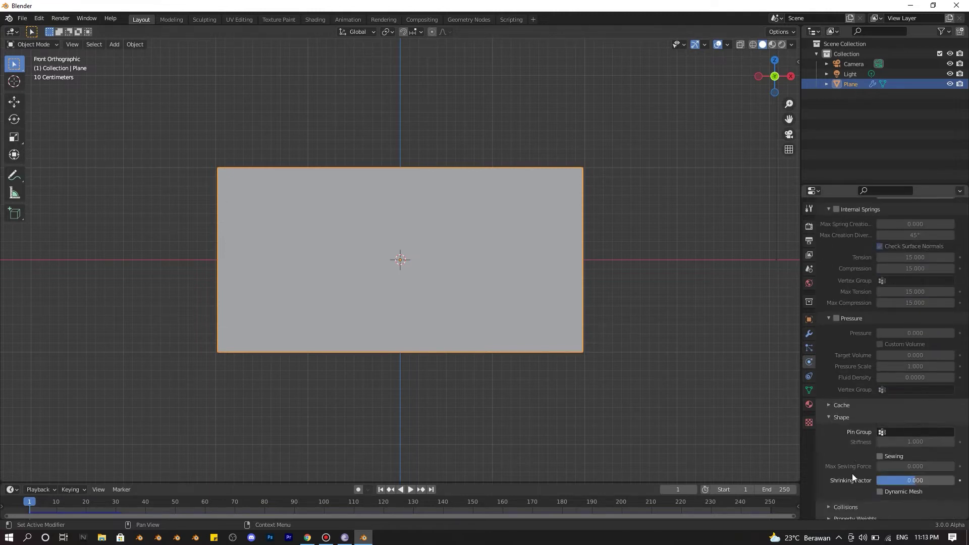
{"action": "left_click", "coordinate": [809, 391]}
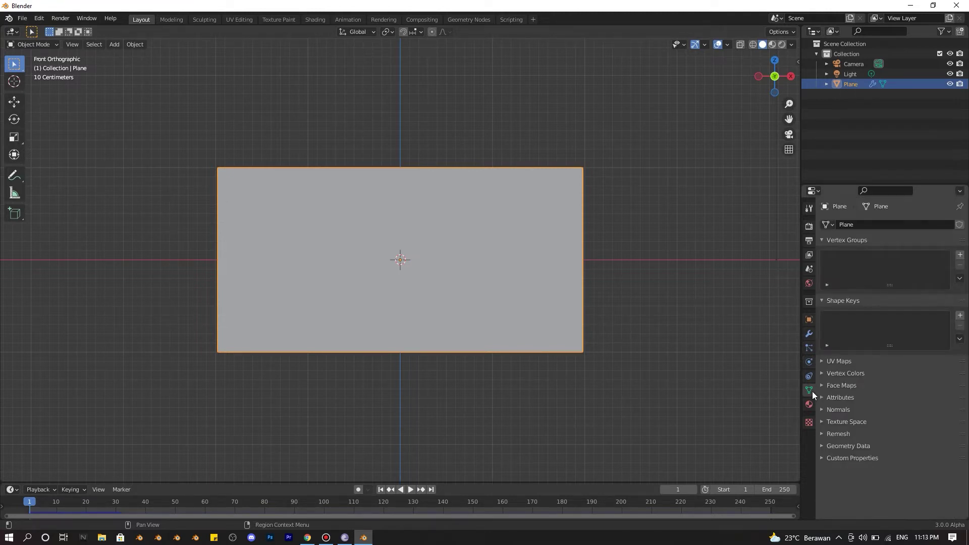
{"action": "left_click", "coordinate": [960, 255]}
- Clear the vertex selection in Edit Mode and select the vertices at the plane's upper-left corner with circle select
{"action": "key", "text": "Tab"}
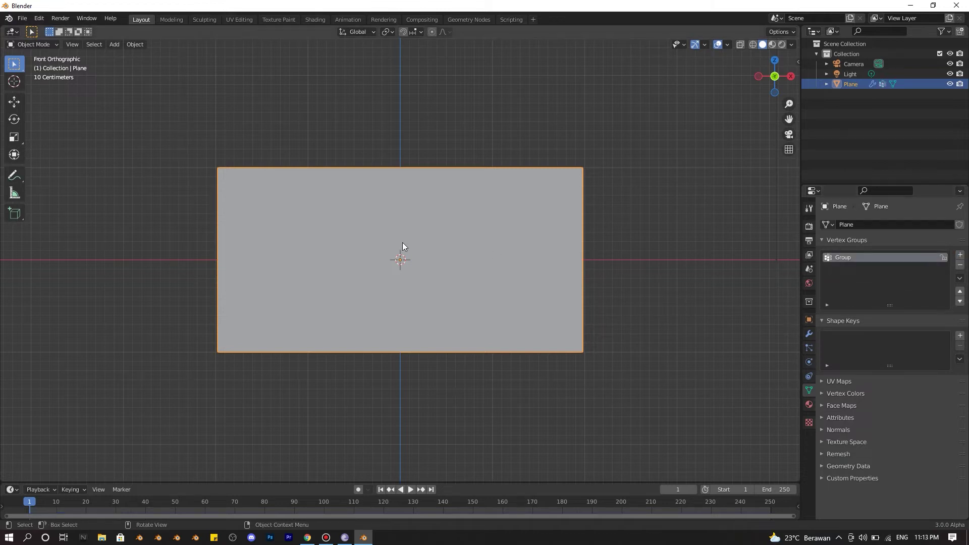
{"action": "key", "text": "a"}
{"action": "left_click", "coordinate": [187, 176]}
{"action": "scroll", "coordinate": [186, 176], "scroll_direction": "up", "scroll_amount": 6}
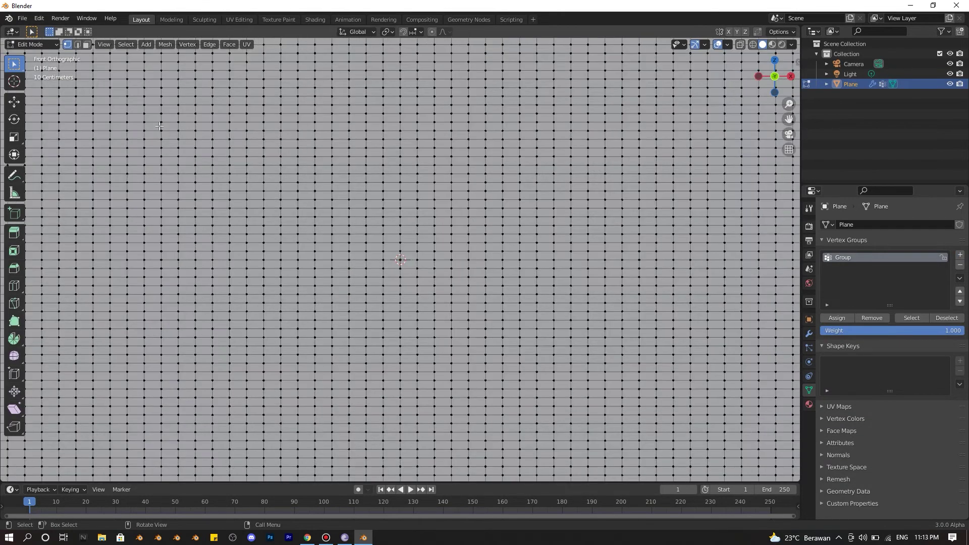
{"action": "middle_click_drag", "start_coordinate": [187, 175], "coordinate": [558, 397], "text": "shift"}
{"action": "key", "text": "c"}
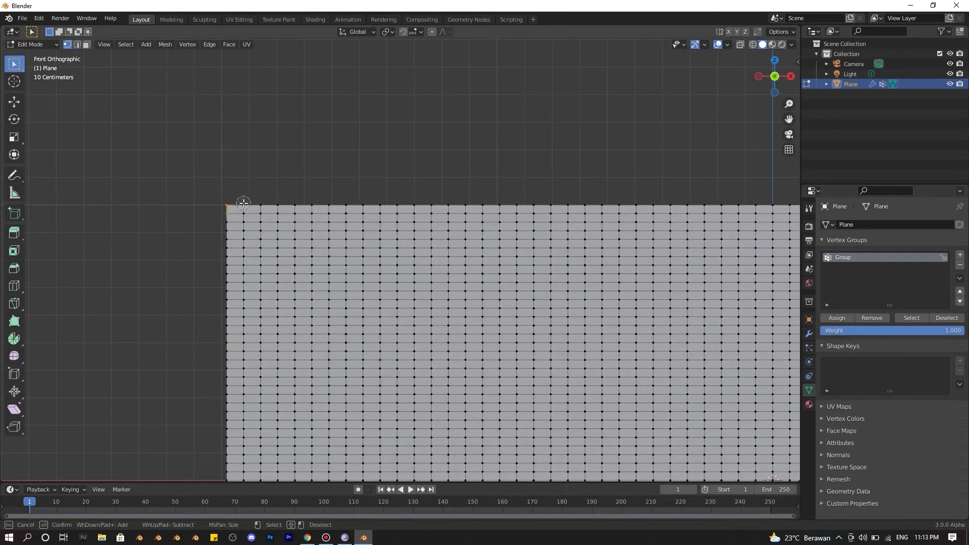
{"action": "key", "text": "Escape"}
- Add the plane's lower-left corner vertices to the selection, assign both corners to the vertex group, and leave Edit Mode
{"action": "scroll", "coordinate": [368, 225], "scroll_direction": "down", "scroll_amount": 4}
{"action": "middle_click_drag", "start_coordinate": [368, 225], "coordinate": [379, 40], "text": "shift"}
{"action": "scroll", "coordinate": [323, 242], "scroll_direction": "up", "scroll_amount": 3}
{"action": "key", "text": "c"}
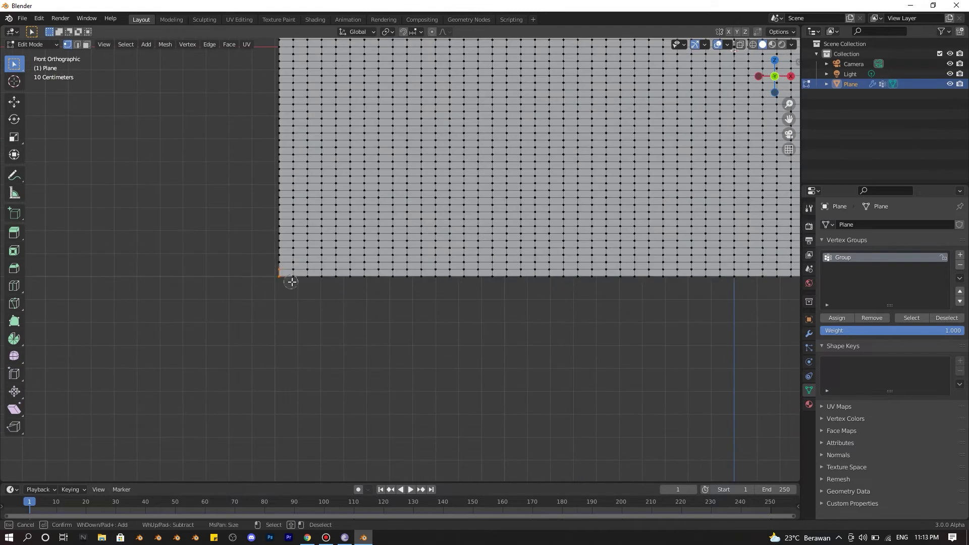
{"action": "key", "text": "Escape"}
{"action": "key", "text": "Home"}
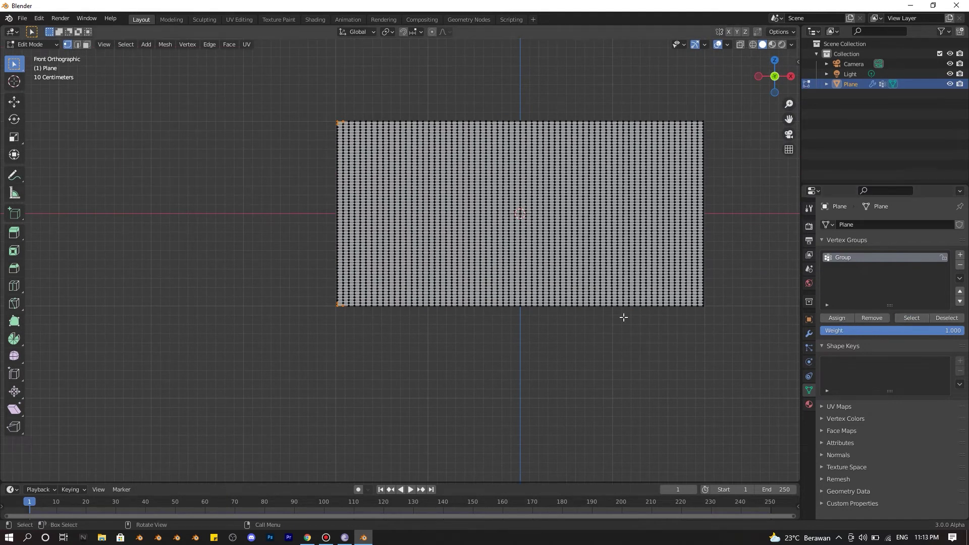
{"action": "key", "text": "Tab"}
- Check the cloth's pin group choices and rename the plane's vertex group to Pin Group
{"action": "middle_click_drag", "start_coordinate": [652, 271], "coordinate": [568, 305], "text": "shift"}
{"action": "left_click", "coordinate": [809, 333]}
{"action": "left_click", "coordinate": [809, 349]}
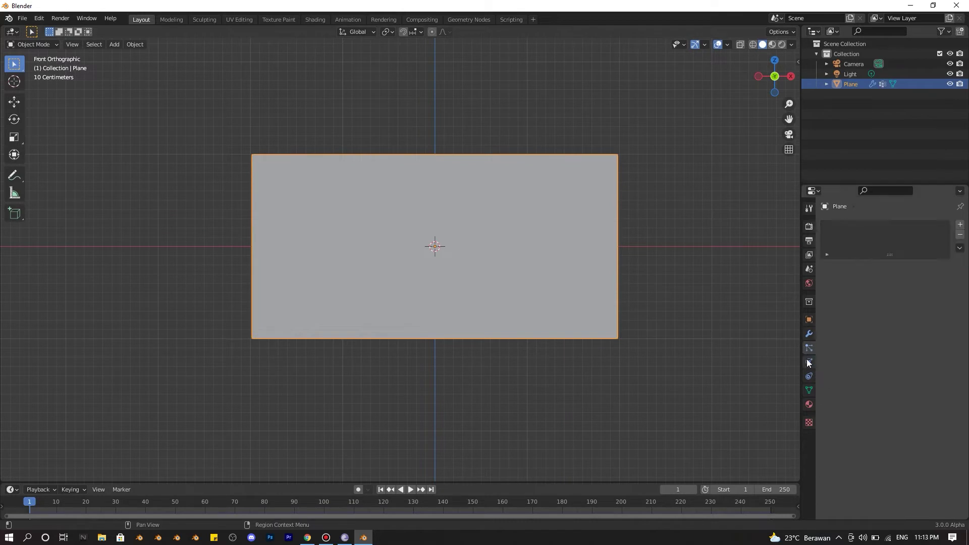
{"action": "left_click", "coordinate": [808, 362]}
{"action": "scroll", "coordinate": [850, 378], "scroll_direction": "down", "scroll_amount": 10}
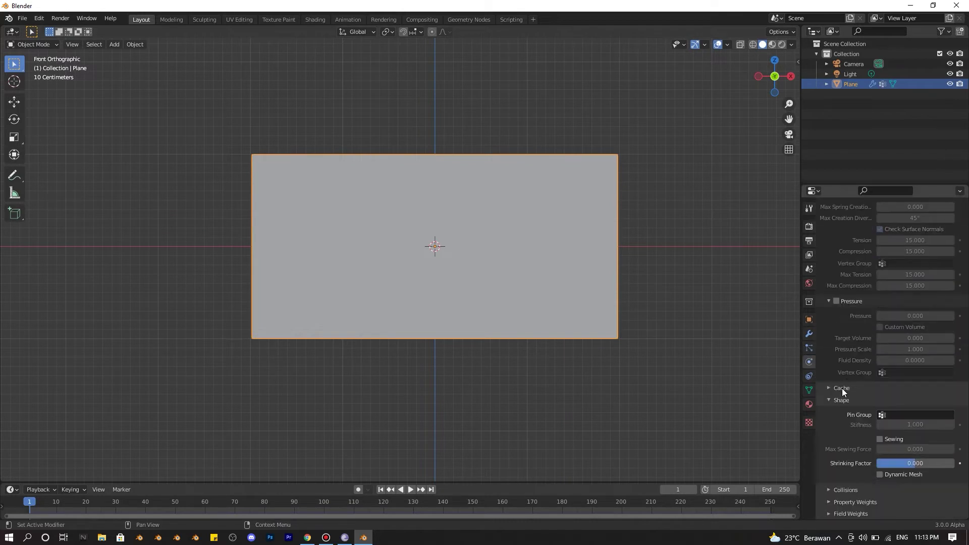
{"action": "left_click", "coordinate": [892, 414]}
{"action": "left_click", "coordinate": [809, 390]}
{"action": "double_click", "coordinate": [852, 258]}
{"action": "type", "text": "Pin G"}
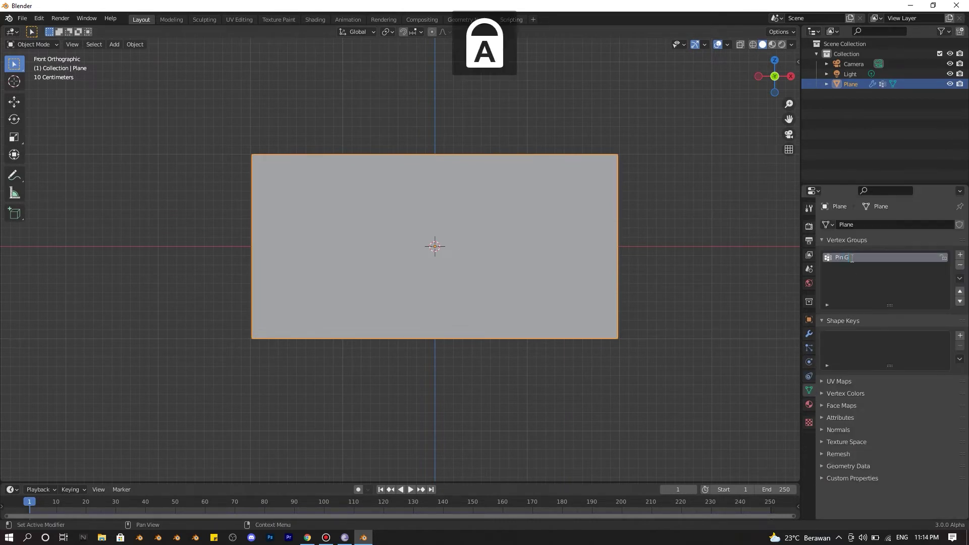
{"action": "type", "text": "roup"}
{"action": "key", "text": "Return"}
- Set the cloth's pin group to Pin Group and play the simulation, restarting it from the first frame
{"action": "left_click", "coordinate": [809, 363]}
{"action": "scroll", "coordinate": [883, 353], "scroll_direction": "down", "scroll_amount": 10}
{"action": "key", "text": "space"}
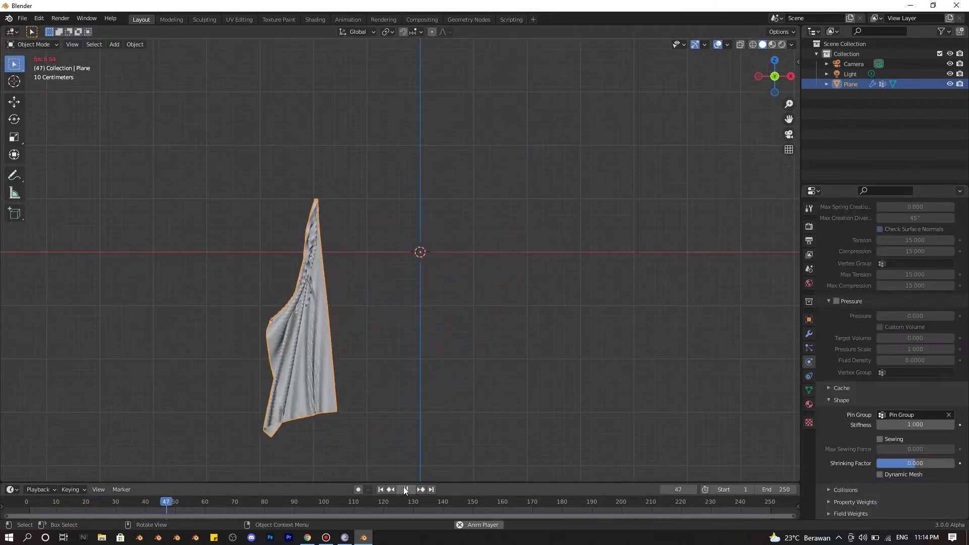
{"action": "left_click", "coordinate": [381, 489]}
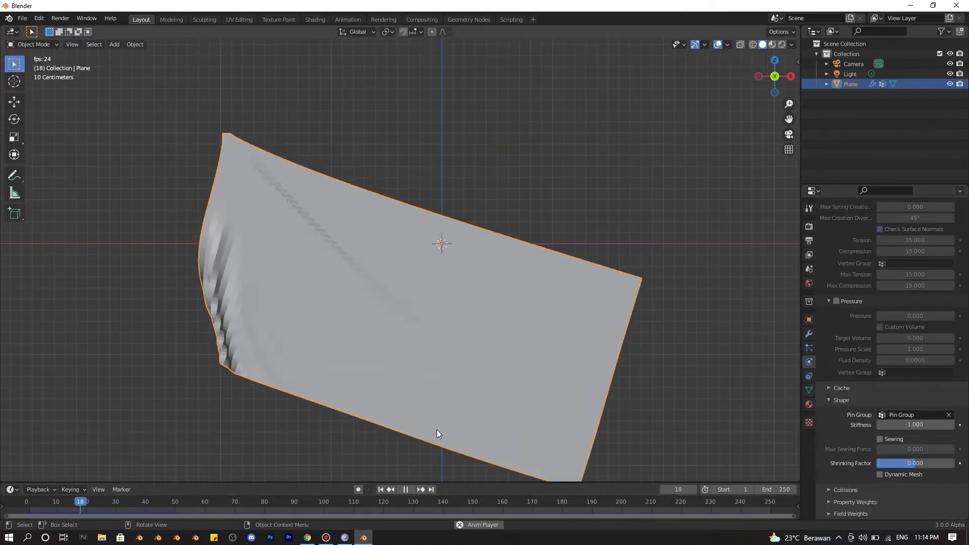
- Stop the playback and enable Self Collisions in the plane's cloth collision settings
{"action": "key", "text": "Escape"}
{"action": "left_click", "coordinate": [828, 489]}
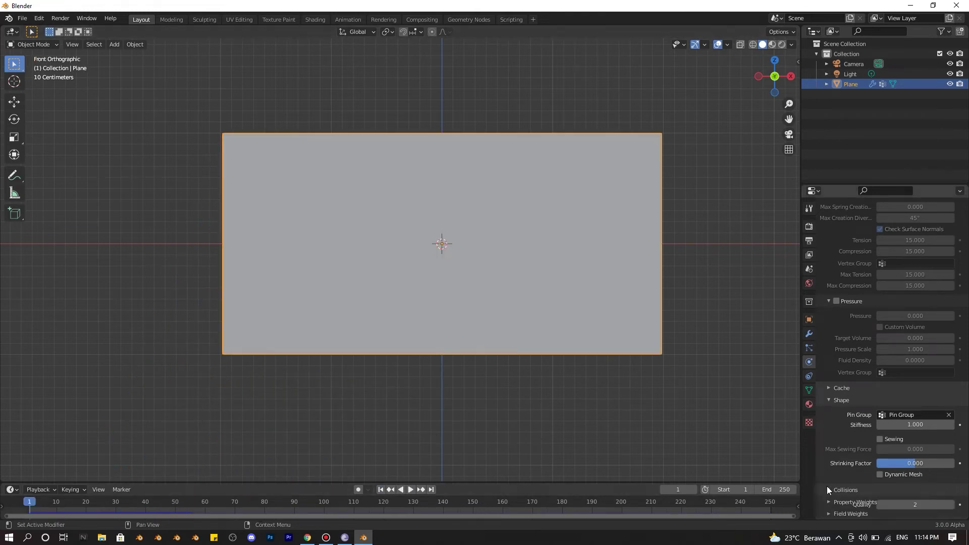
{"action": "scroll", "coordinate": [827, 374], "scroll_direction": "down", "scroll_amount": 6}
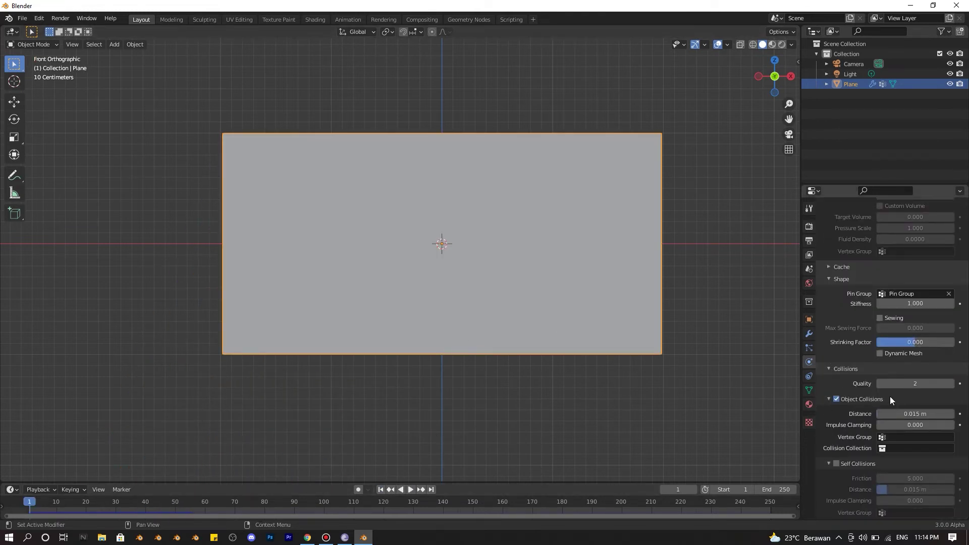
{"action": "scroll", "coordinate": [841, 438], "scroll_direction": "up", "scroll_amount": 1}
{"action": "left_click", "coordinate": [835, 490]}
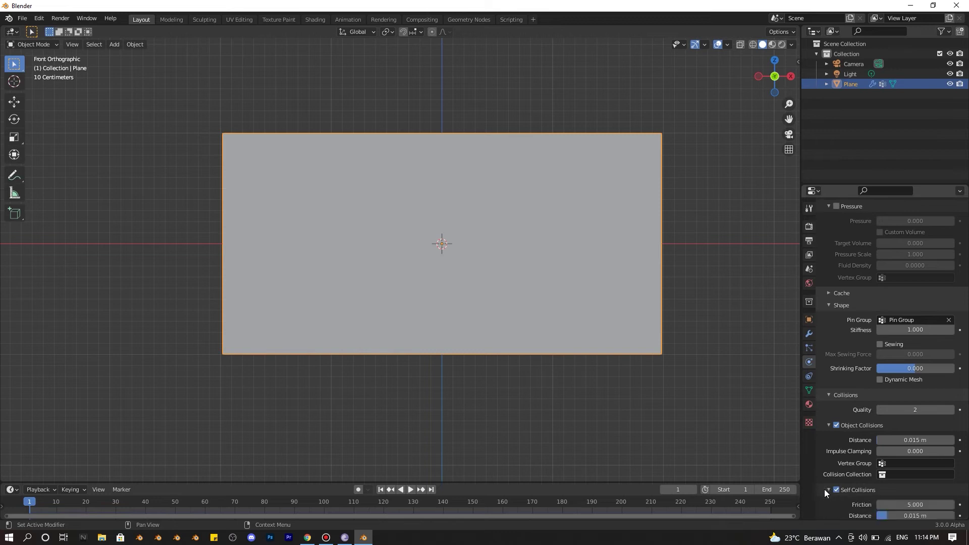
{"action": "scroll", "coordinate": [824, 489], "scroll_direction": "down", "scroll_amount": 2}
- Play the cloth simulation to check the self collisions, and return to the first frame
{"action": "key", "text": "space"}
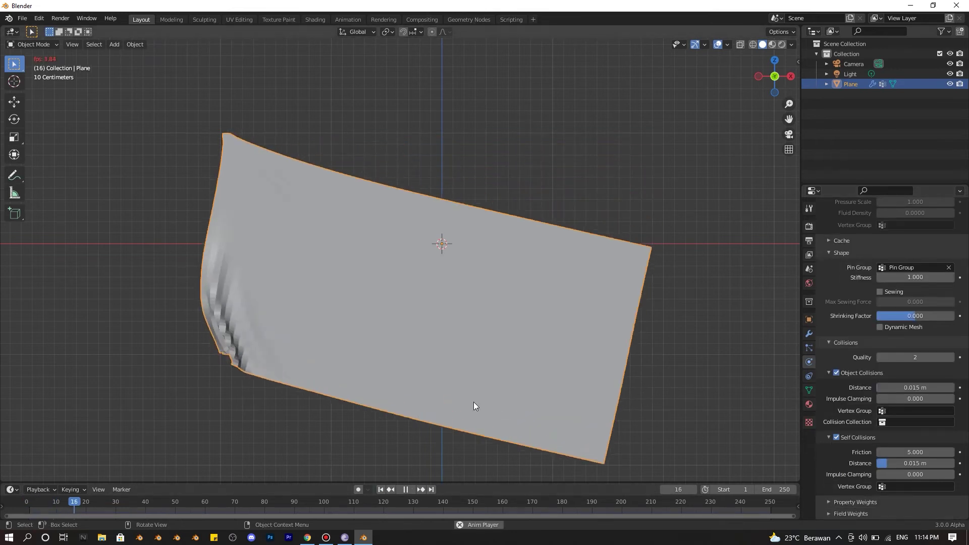
{"action": "left_click", "coordinate": [474, 402]}
{"action": "key", "text": "space"}
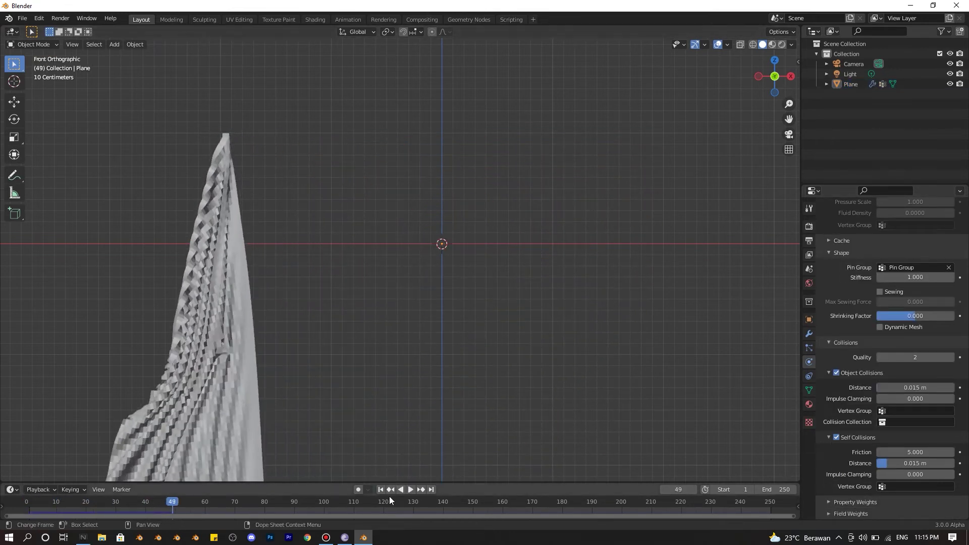
{"action": "key", "text": "shift+Left"}
- Select the plane, stop its replayed simulation at the first frame, and shade it smooth
{"action": "left_click", "coordinate": [472, 305]}
{"action": "key", "text": "space"}
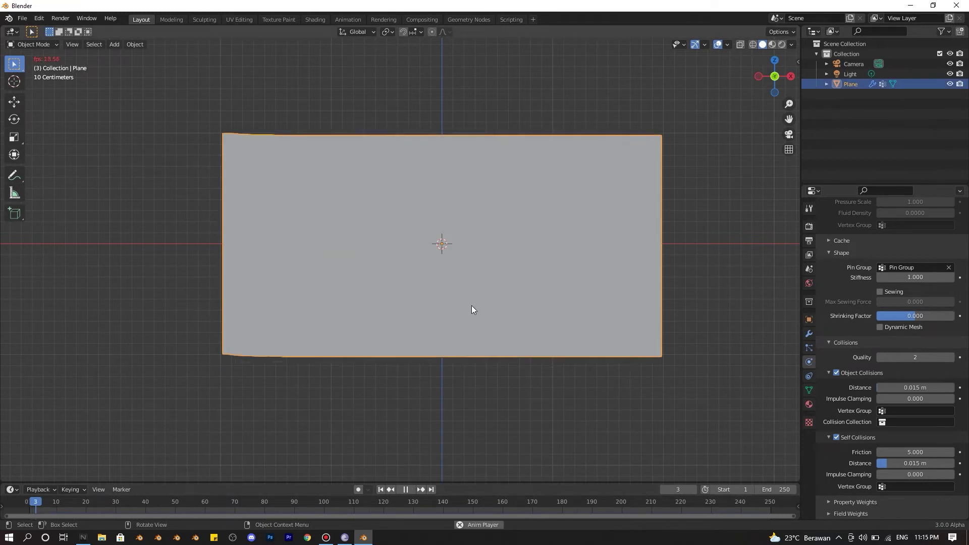
{"action": "key", "text": "Escape"}
{"action": "right_click", "coordinate": [329, 234]}
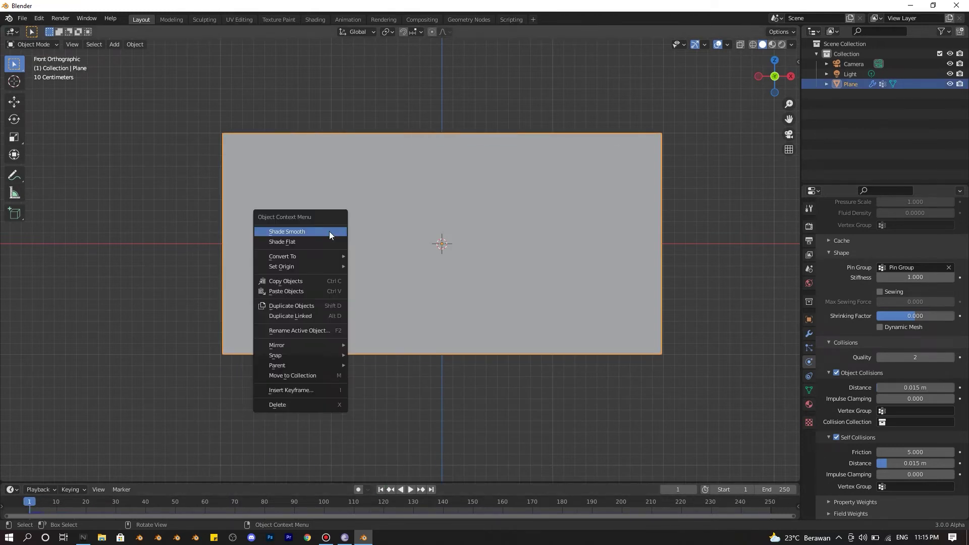
{"action": "left_click", "coordinate": [329, 233]}
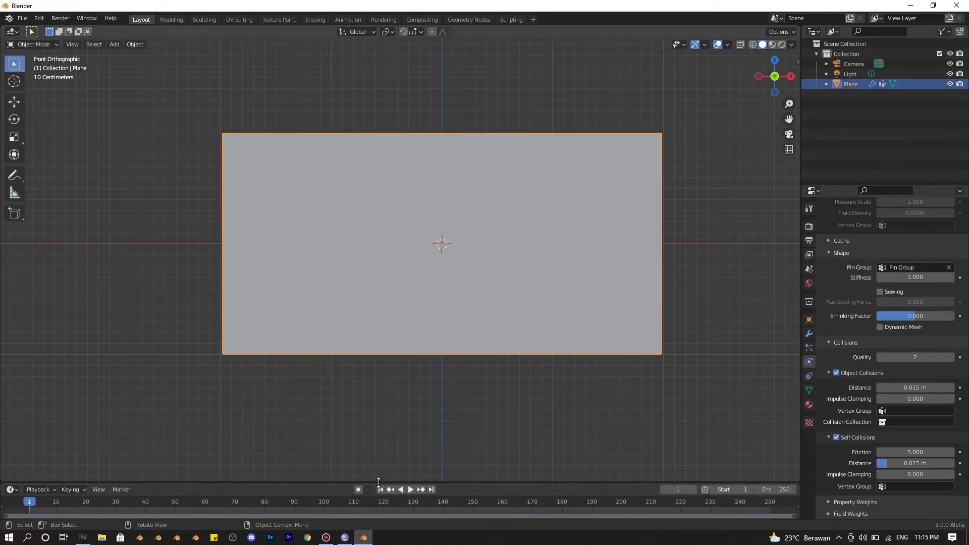
- Move the pole beside the plane so its two rings meet the plane's left corners
{"action": "scroll", "coordinate": [384, 470], "scroll_direction": "down", "scroll_amount": 4}
{"action": "scroll", "coordinate": [867, 390], "scroll_direction": "up", "scroll_amount": 15}
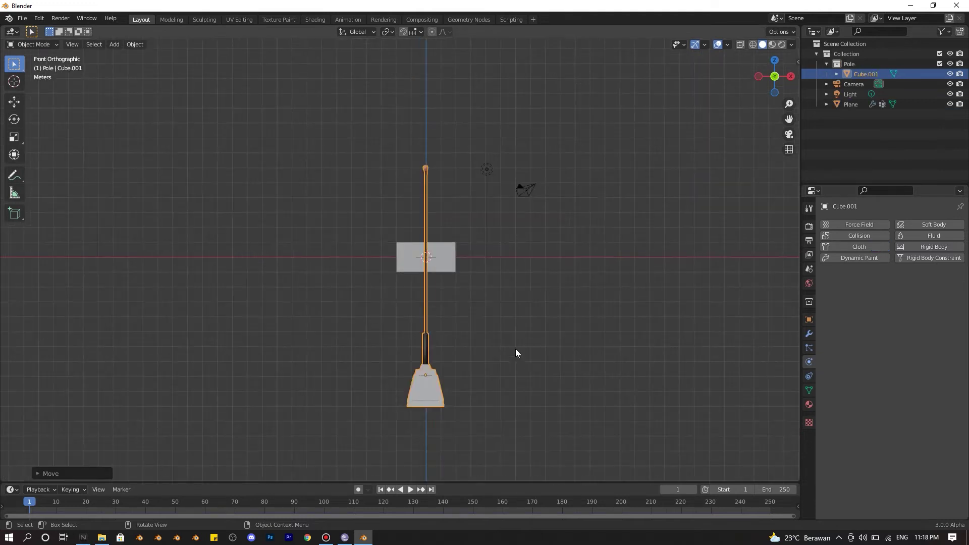
{"action": "key", "text": "g"}
{"action": "left_click", "coordinate": [526, 303]}
{"action": "scroll", "coordinate": [396, 124], "scroll_direction": "up", "scroll_amount": 3}
{"action": "scroll", "coordinate": [397, 124], "scroll_direction": "up", "scroll_amount": 5}
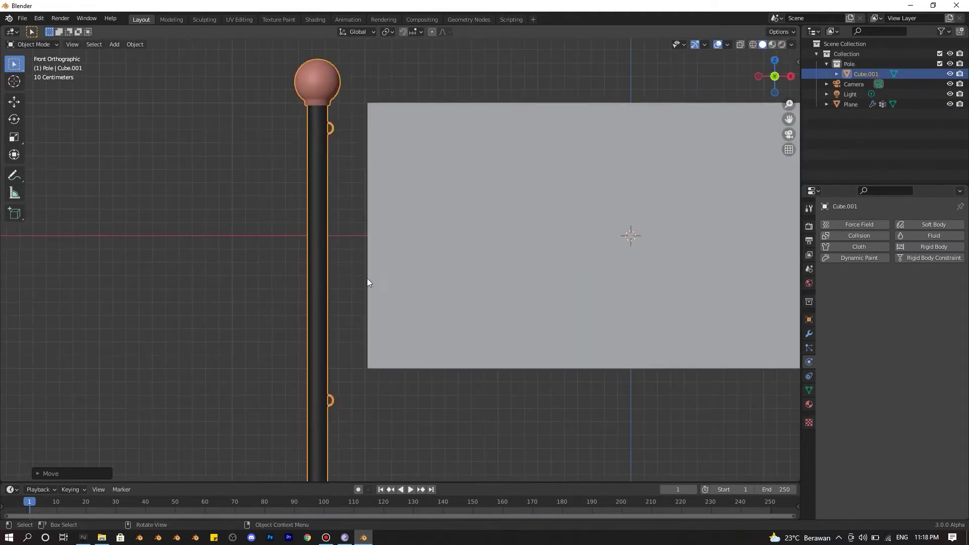
{"action": "key", "text": "g"}
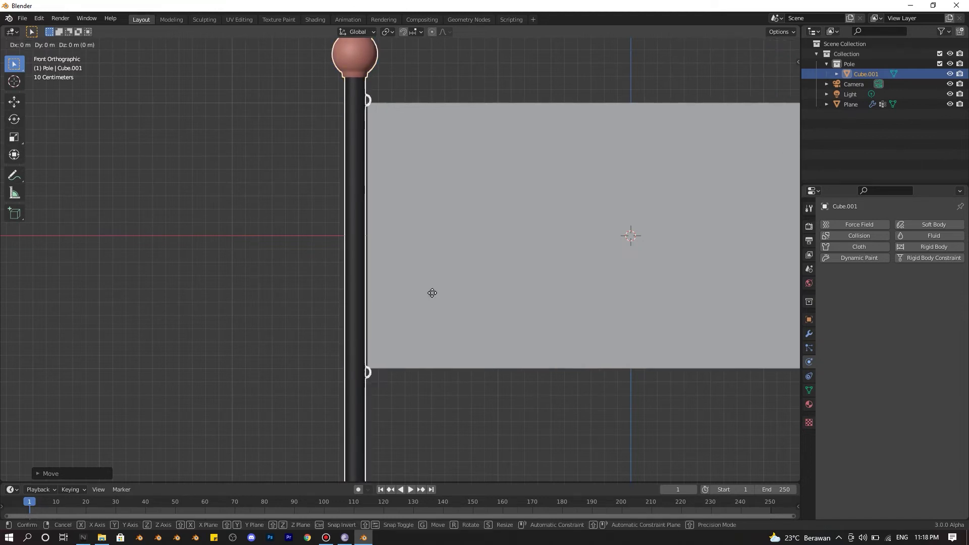
{"action": "left_click", "coordinate": [427, 292]}
- Add Collision physics to the pole and play the simulation from the first frame
{"action": "middle_click_drag", "start_coordinate": [426, 290], "coordinate": [447, 334]}
{"action": "scroll", "coordinate": [448, 334], "scroll_direction": "down", "scroll_amount": 8}
{"action": "scroll", "coordinate": [435, 258], "scroll_direction": "up", "scroll_amount": 3}
{"action": "key", "text": "KP_1"}
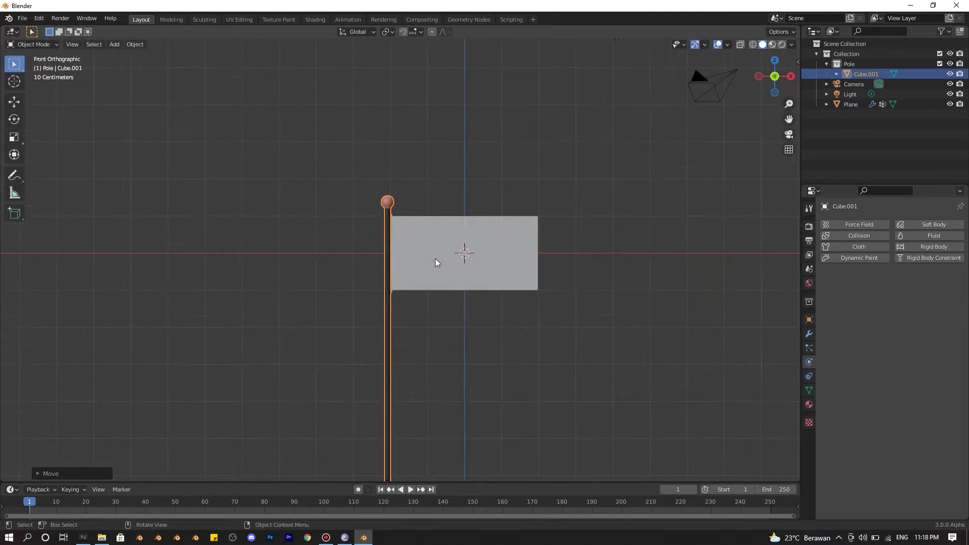
{"action": "scroll", "coordinate": [435, 258], "scroll_direction": "up", "scroll_amount": 5}
{"action": "scroll", "coordinate": [629, 264], "scroll_direction": "up", "scroll_amount": 3}
{"action": "left_click", "coordinate": [859, 236]}
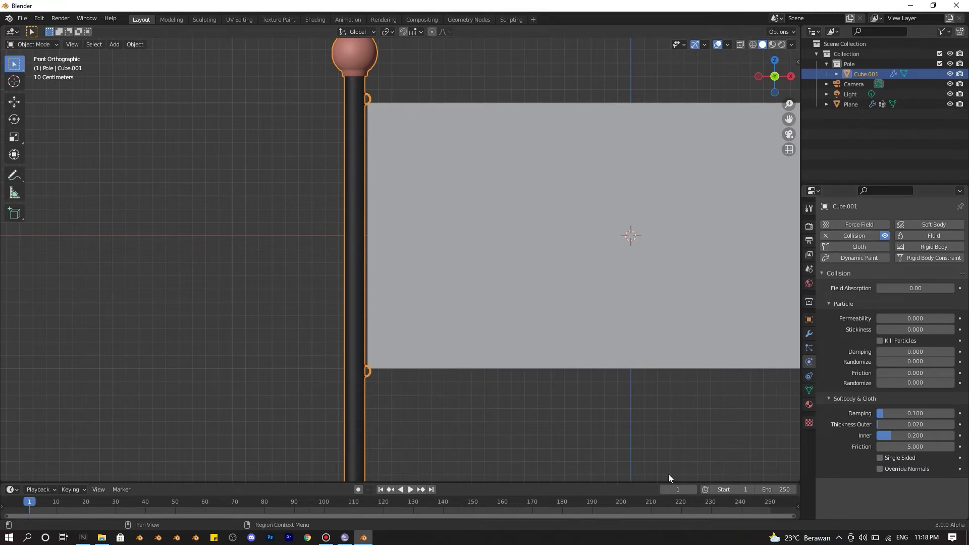
{"action": "scroll", "coordinate": [484, 338], "scroll_direction": "down", "scroll_amount": 5}
{"action": "left_click", "coordinate": [381, 501]}
{"action": "left_click", "coordinate": [381, 489]}
{"action": "key", "text": "space"}
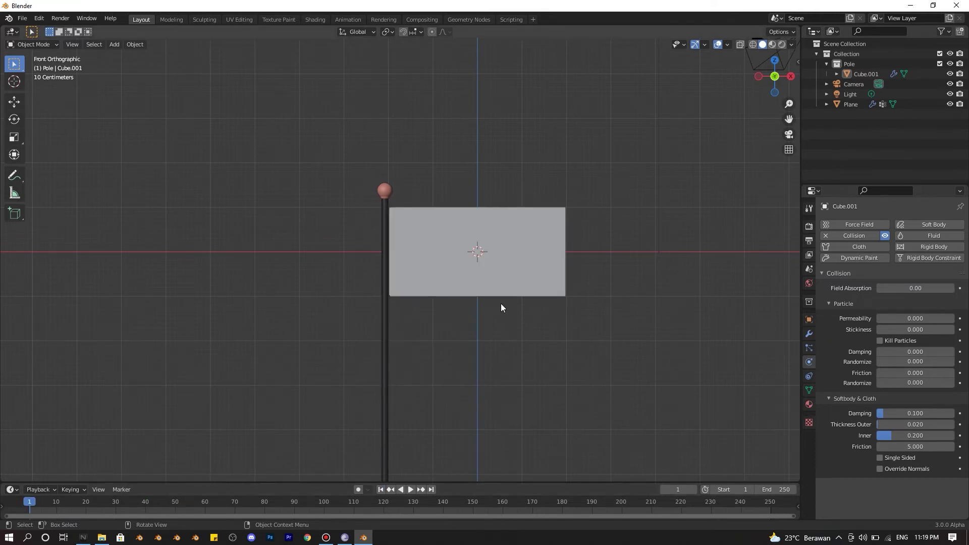
- Add a Wind force field, place it to the left of the pole, and rotate it to blow toward the flag
{"action": "key", "text": "shift+a"}
{"action": "mouse_move", "coordinate": [310, 325]}
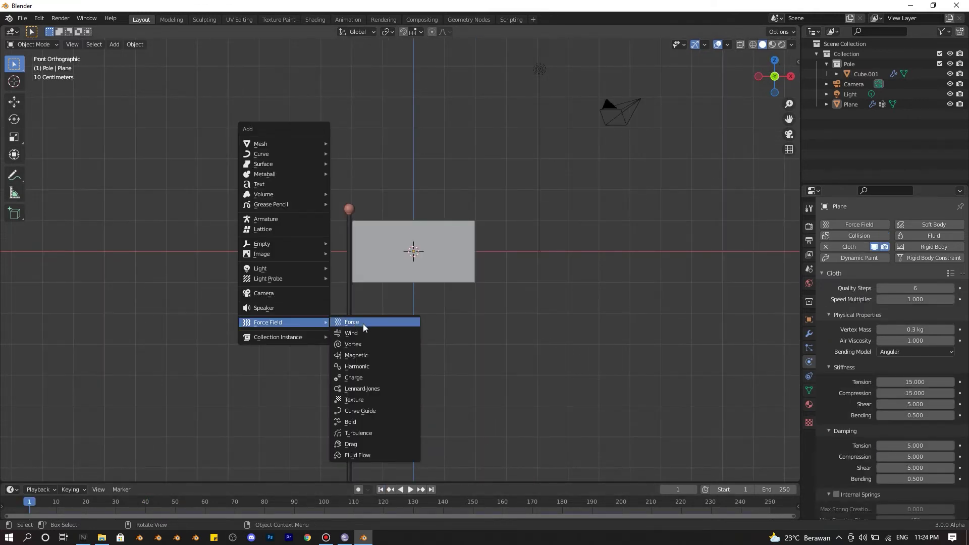
{"action": "left_click", "coordinate": [351, 333]}
{"action": "key", "text": "g"}
{"action": "key", "text": "r"}
{"action": "left_click", "coordinate": [334, 339]}
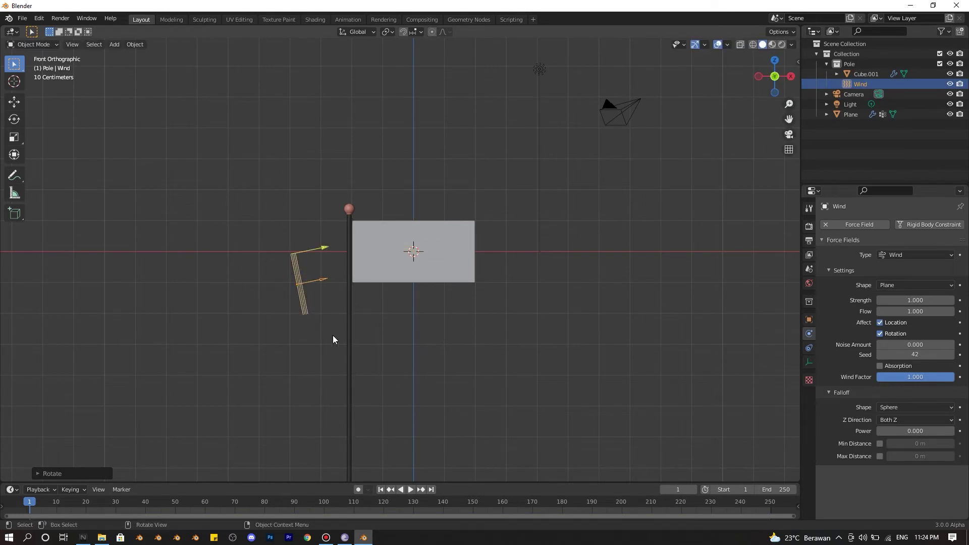
- Enlarge the wind field, move it slightly farther from the pole, and fine-tune its rotation toward the flag
{"action": "key", "text": "s"}
{"action": "left_click", "coordinate": [627, 378]}
{"action": "key", "text": "g"}
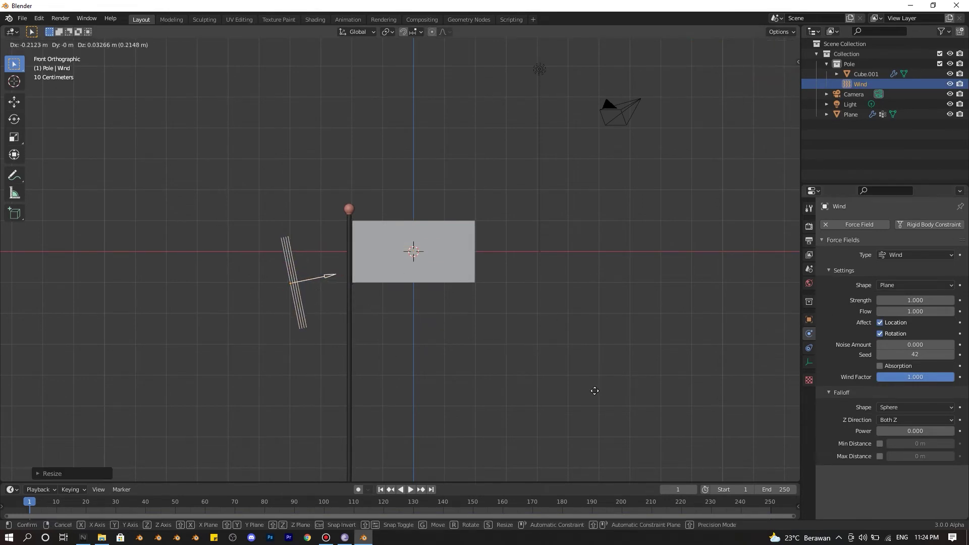
{"action": "left_click", "coordinate": [578, 401]}
{"action": "key", "text": "r"}
{"action": "left_click", "coordinate": [703, 320]}
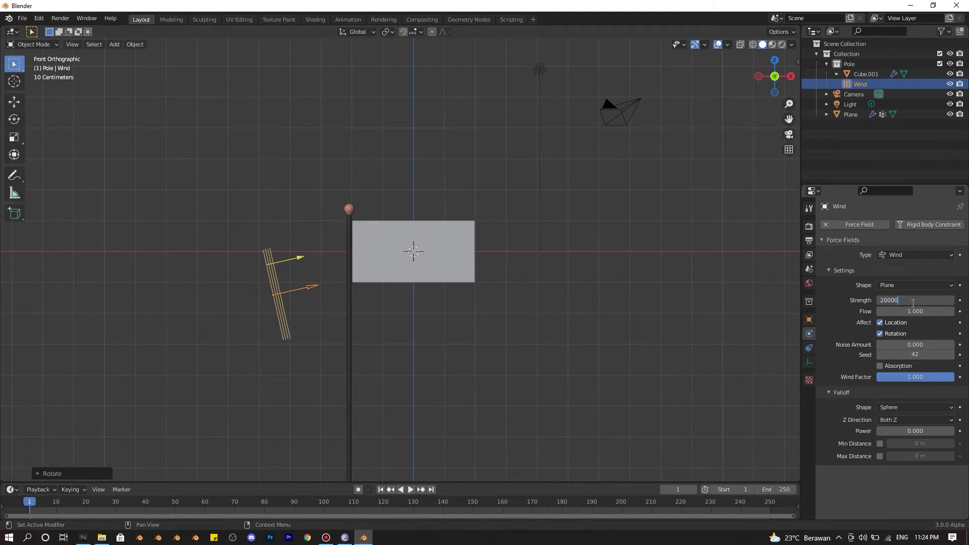
- Set the wind field's strength to 20000 and play the simulation to watch the flag
{"action": "left_click", "coordinate": [913, 301]}
{"action": "type", "text": "20000"}
{"action": "key", "text": "Return"}
{"action": "key", "text": "space"}
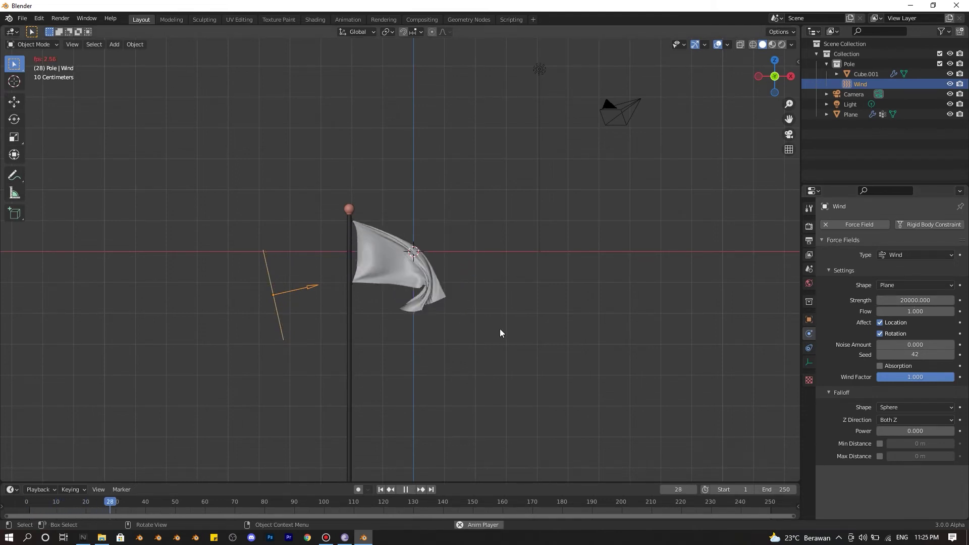
{"action": "key", "text": "space"}
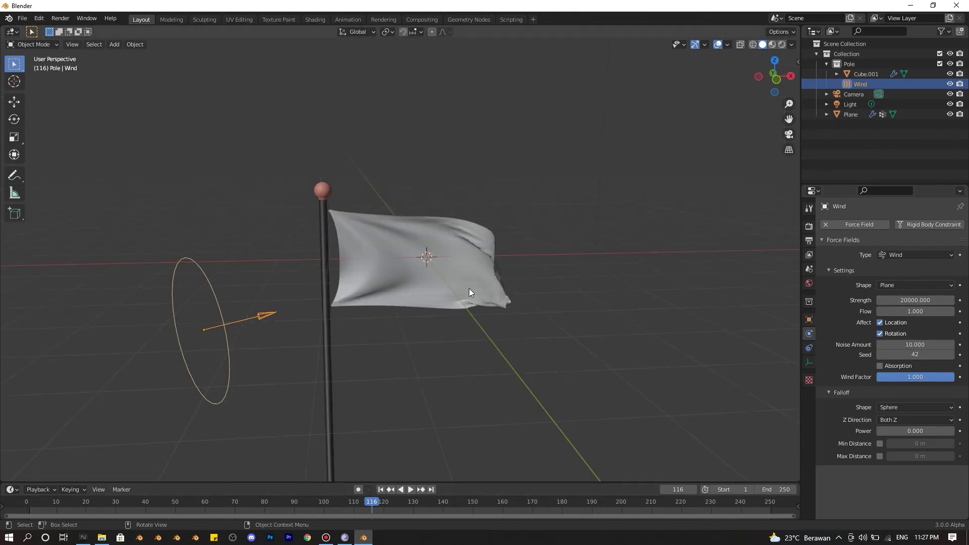
- Select the flag plane and set its cloth vertex mass to 0.1 kg
{"action": "left_click", "coordinate": [469, 289]}
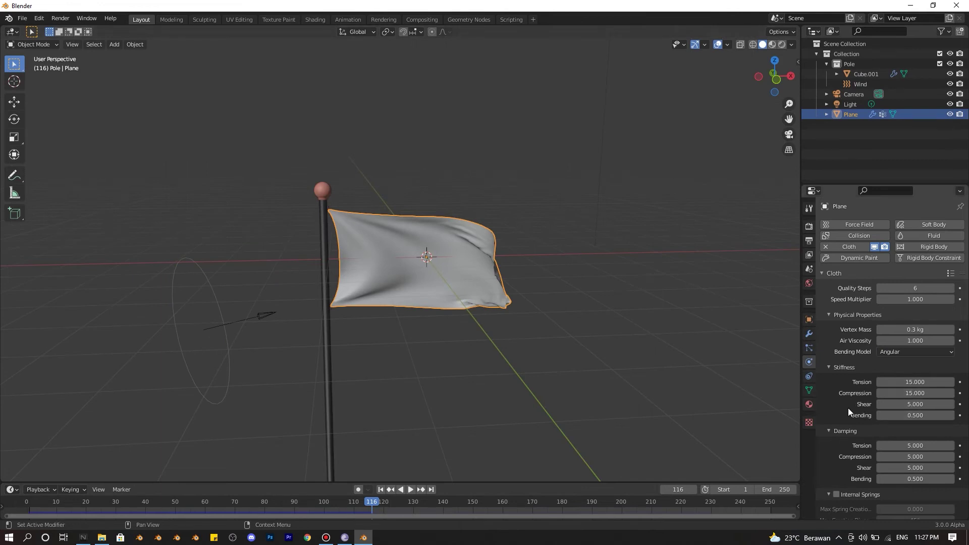
{"action": "left_click", "coordinate": [898, 330]}
{"action": "key", "text": "Return"}
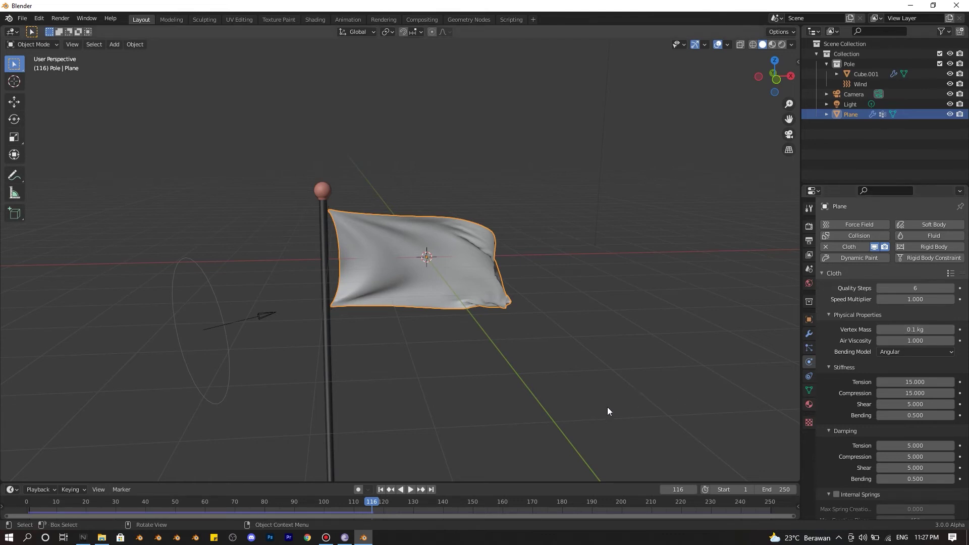
- Play the simulation from the first frame in front view to check the lighter flag's motion
{"action": "key", "text": "shift+Left"}
{"action": "key", "text": "KP_1"}
{"action": "key", "text": "space"}
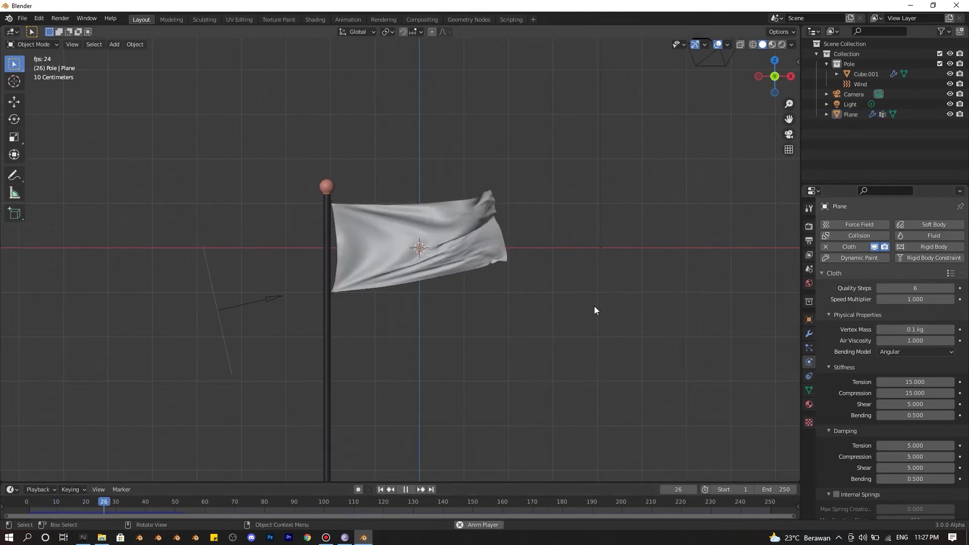
{"action": "key", "text": "space"}
{"action": "key", "text": "space"}
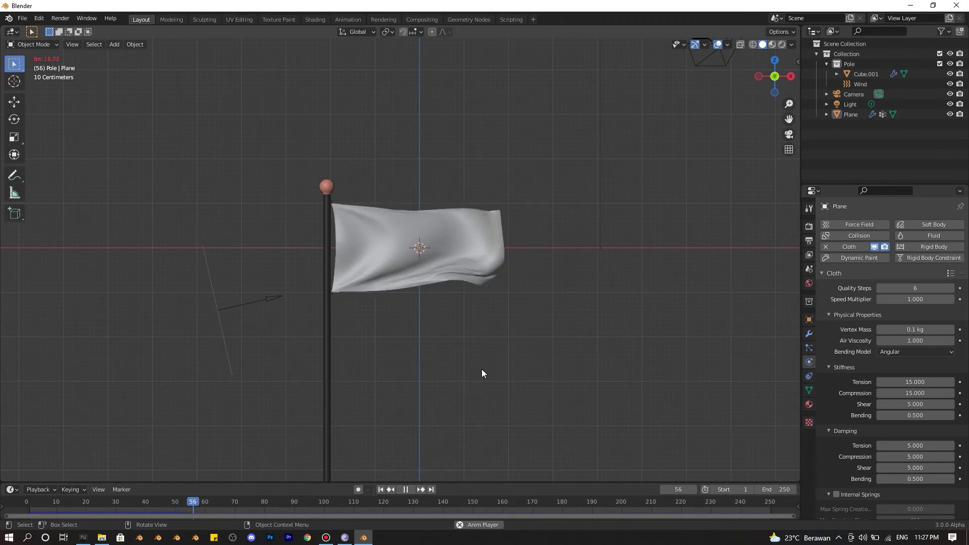
{"action": "key", "text": "space"}
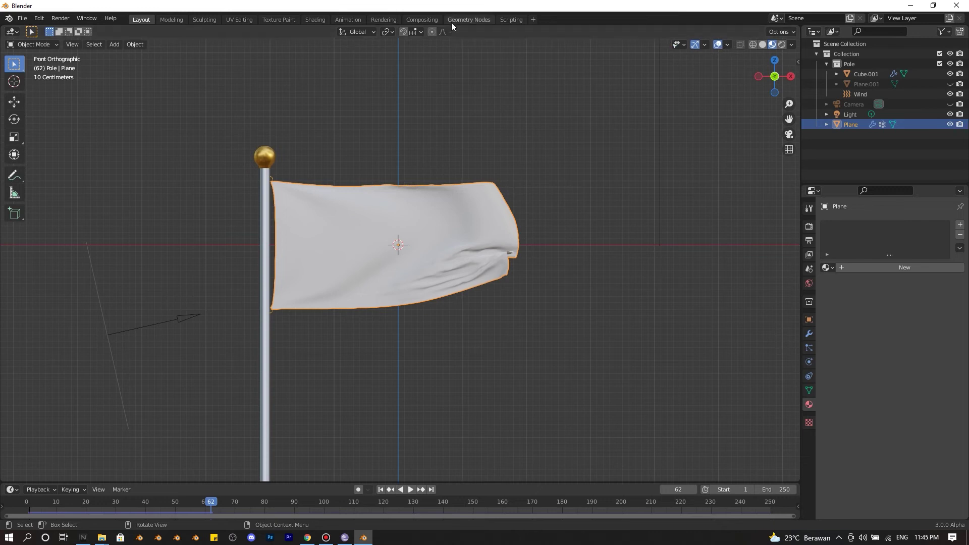
- Switch to the Shading workspace and create a new material for the flag plane
{"action": "left_click", "coordinate": [320, 19]}
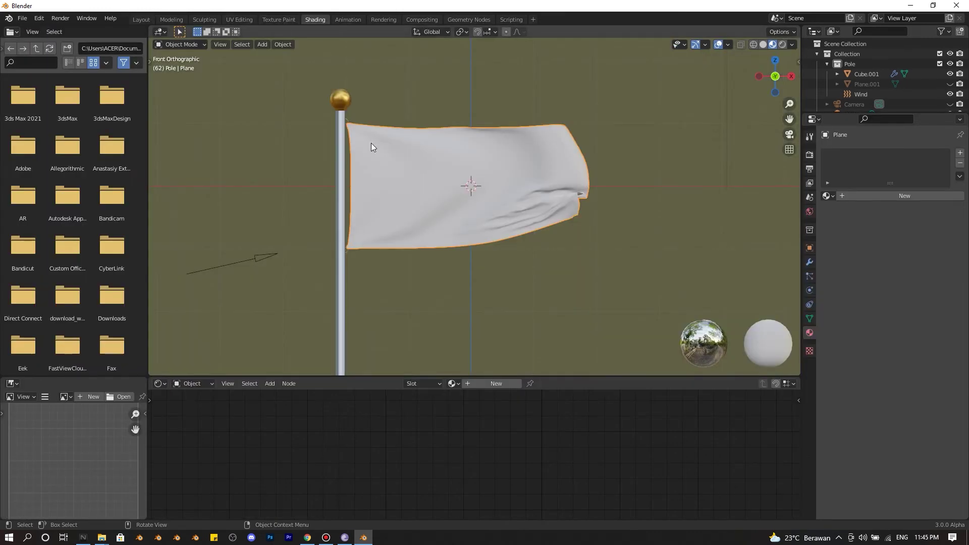
{"action": "left_click", "coordinate": [850, 198]}
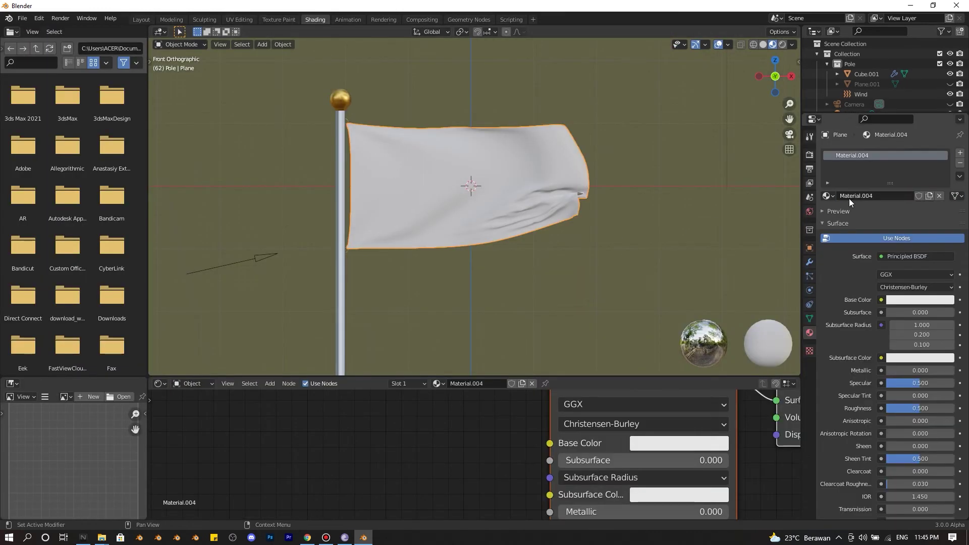
{"action": "scroll", "coordinate": [482, 434], "scroll_direction": "down", "scroll_amount": 4}
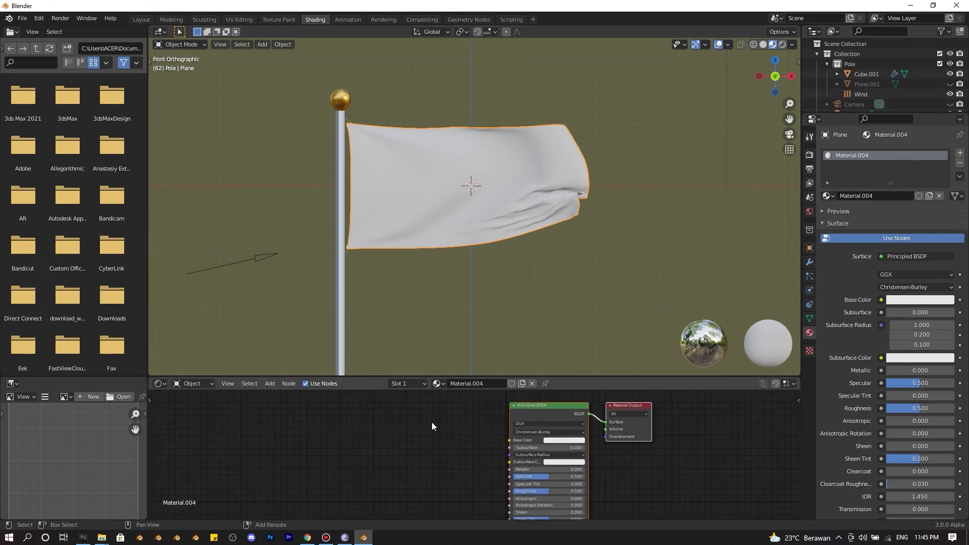
- Add an Image Texture node and place it to the left of the Principled BSDF node
{"action": "key", "text": "shift+a"}
{"action": "left_click", "coordinate": [423, 412]}
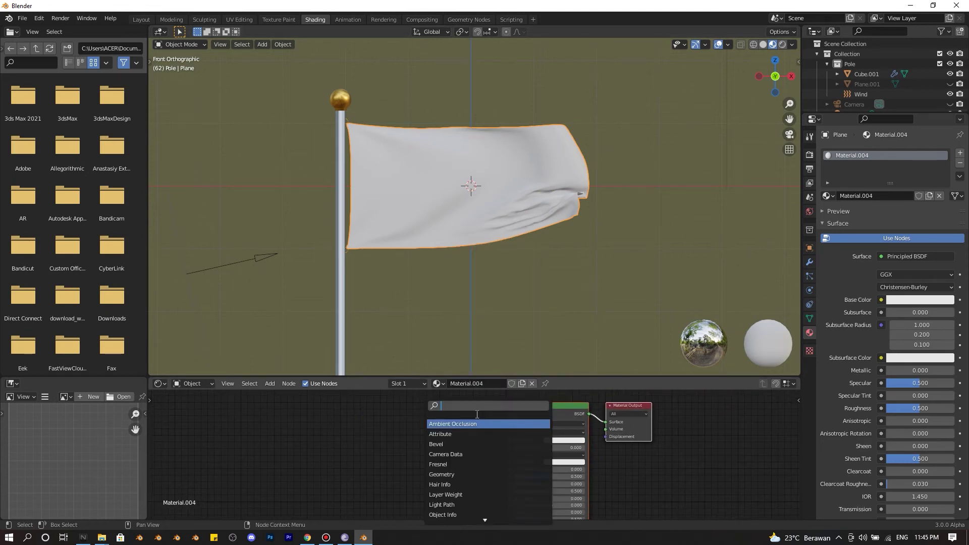
{"action": "type", "text": "image"}
{"action": "key", "text": "Return"}
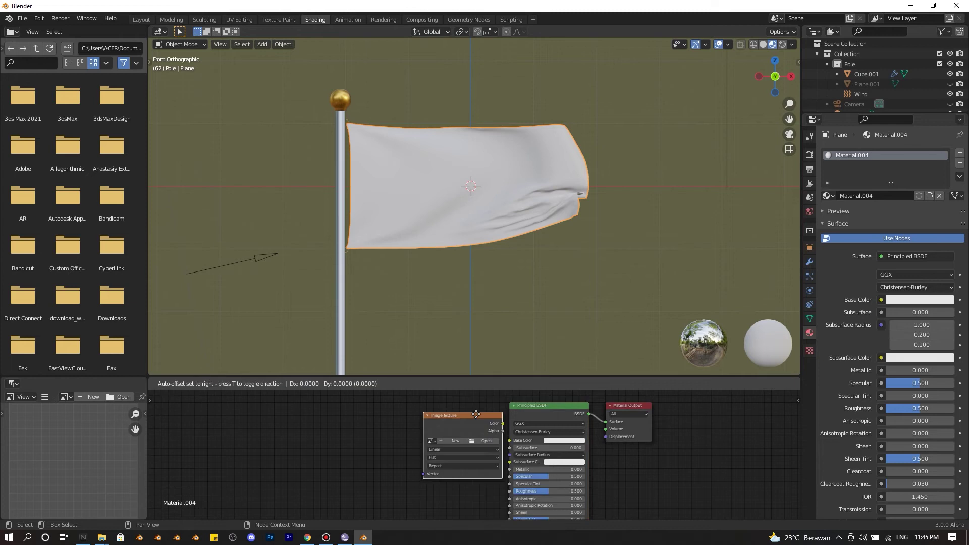
{"action": "left_click", "coordinate": [407, 429]}
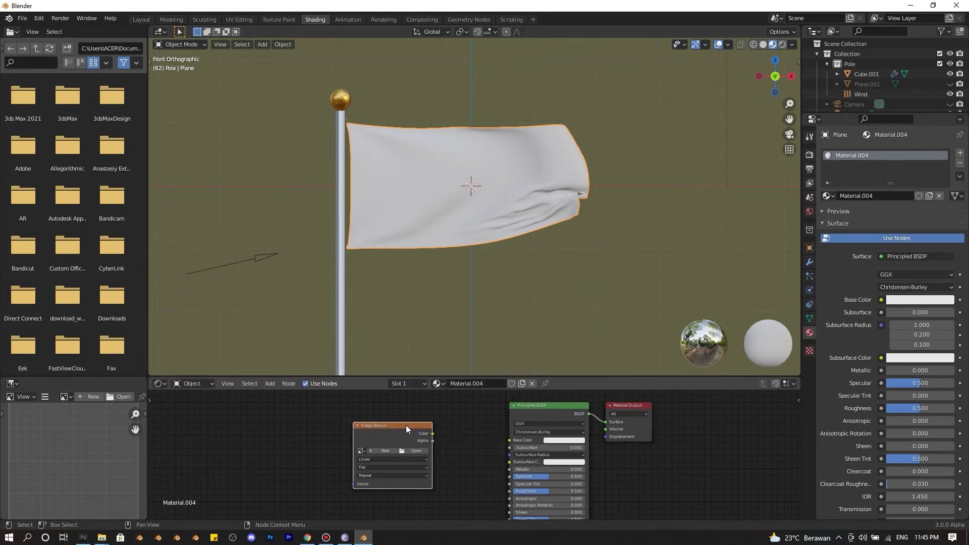
- Load 1235px-Flag_of_the_United_States.png from the Bendera Indonesia folder into the Image Texture node
{"action": "left_click", "coordinate": [413, 451]}
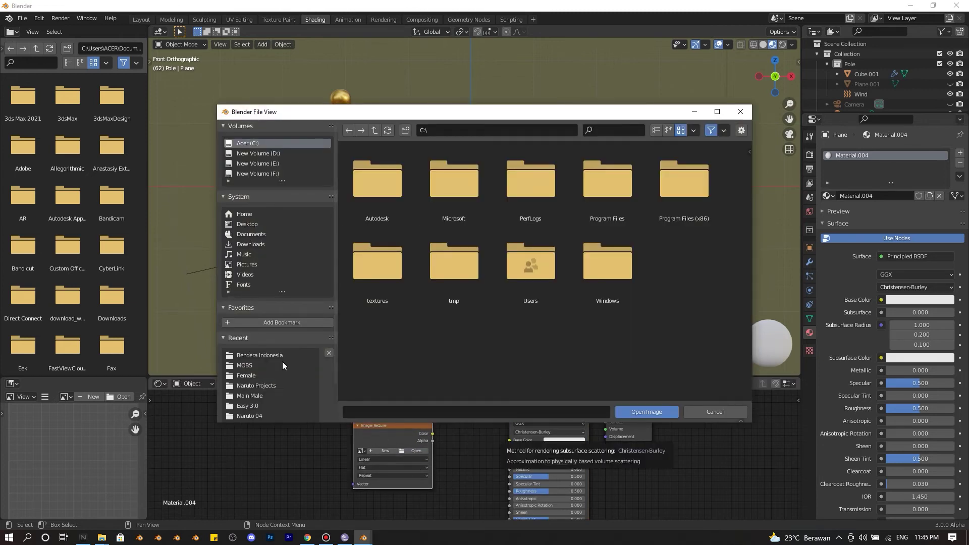
{"action": "left_click", "coordinate": [269, 356]}
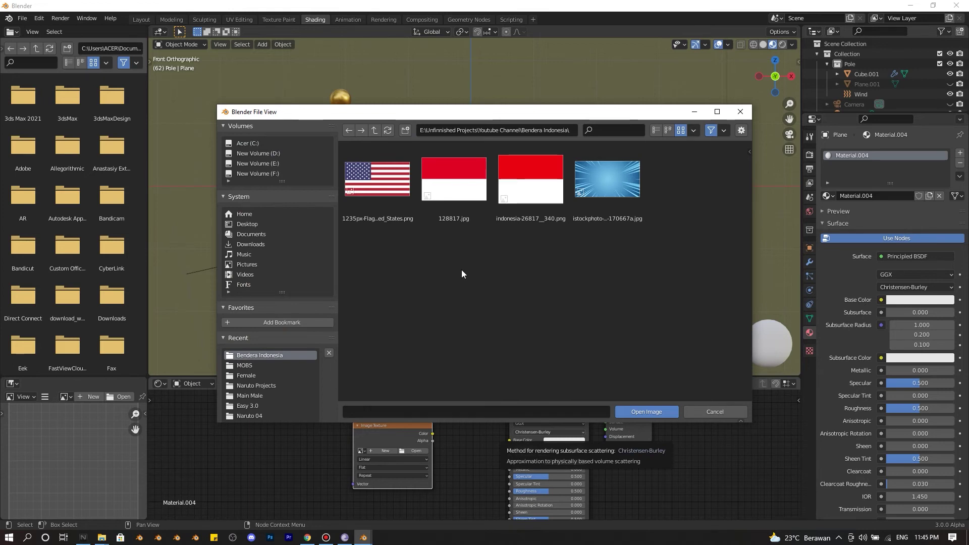
{"action": "left_click", "coordinate": [374, 188]}
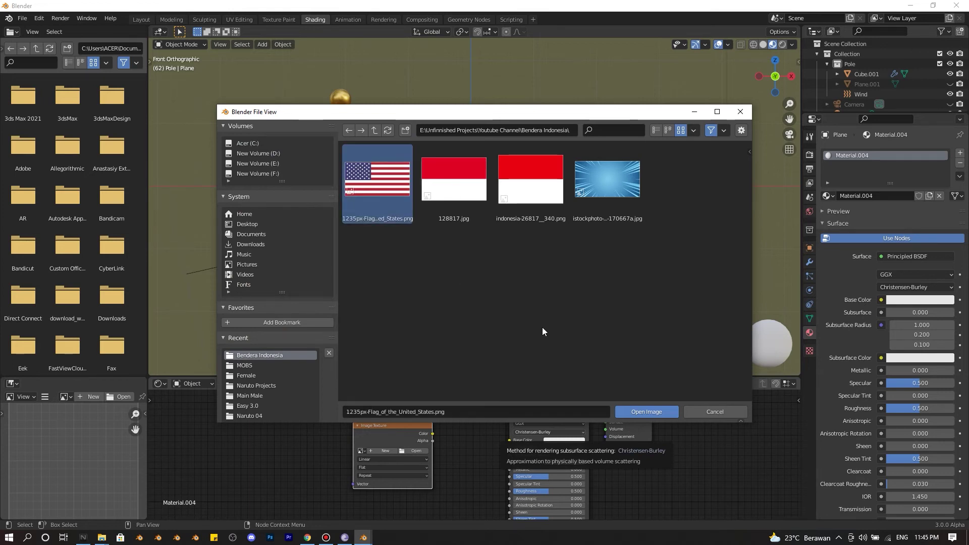
{"action": "left_click", "coordinate": [643, 411]}
- Connect the flag image's Color output to the Principled BSDF's Base Color and set Roughness to 1.000
{"action": "scroll", "coordinate": [453, 442], "scroll_direction": "up", "scroll_amount": 2}
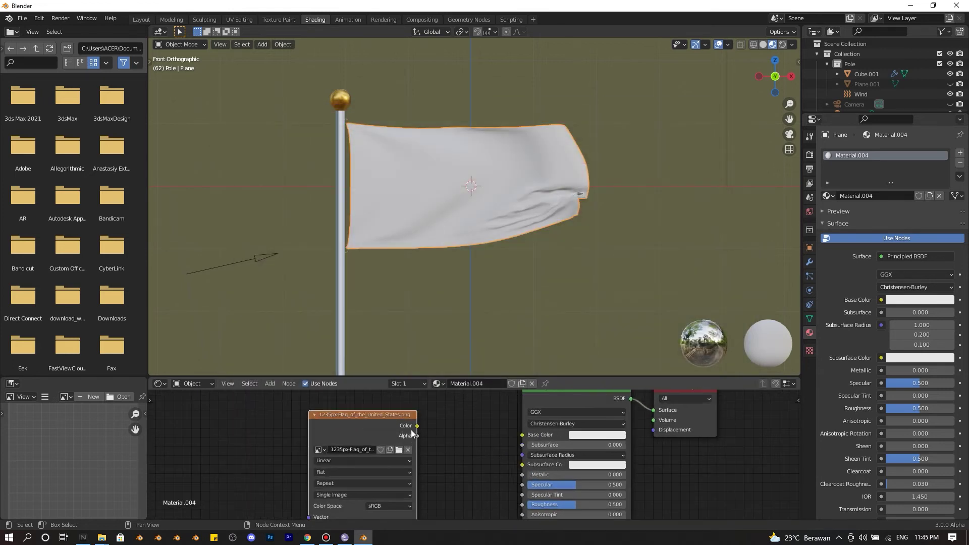
{"action": "left_click_drag", "start_coordinate": [417, 426], "coordinate": [525, 435]}
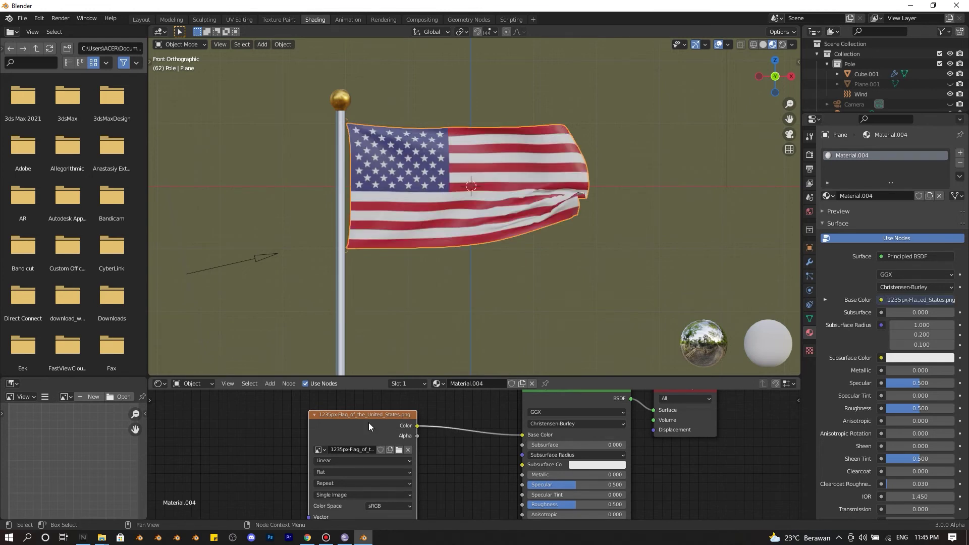
{"action": "left_click_drag", "start_coordinate": [369, 423], "coordinate": [366, 438]}
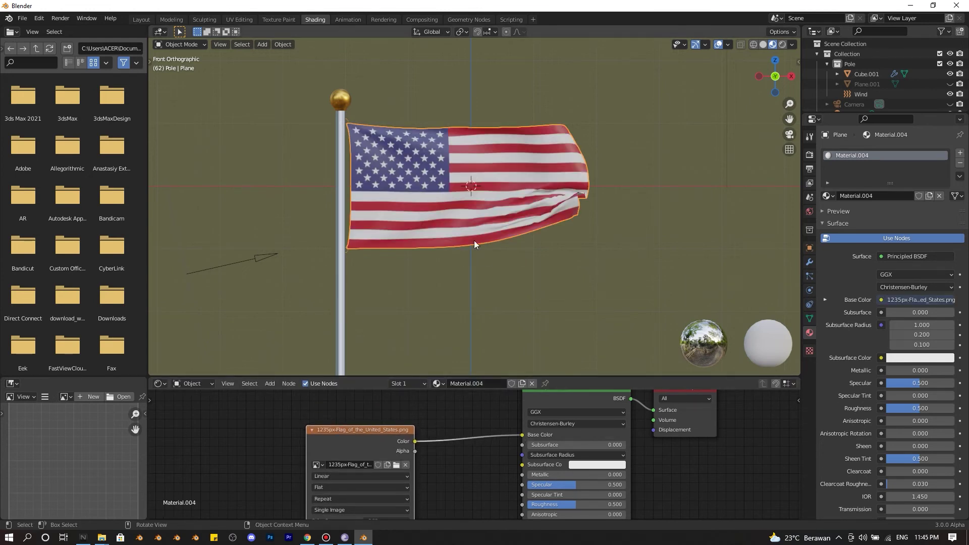
{"action": "middle_click_drag", "start_coordinate": [483, 489], "coordinate": [429, 430]}
{"action": "left_click_drag", "start_coordinate": [520, 446], "coordinate": [572, 447]}
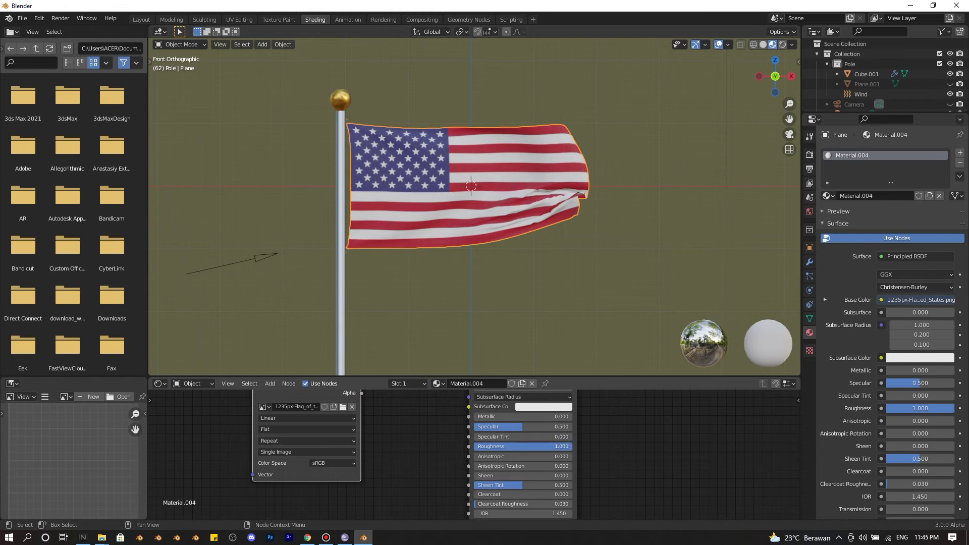